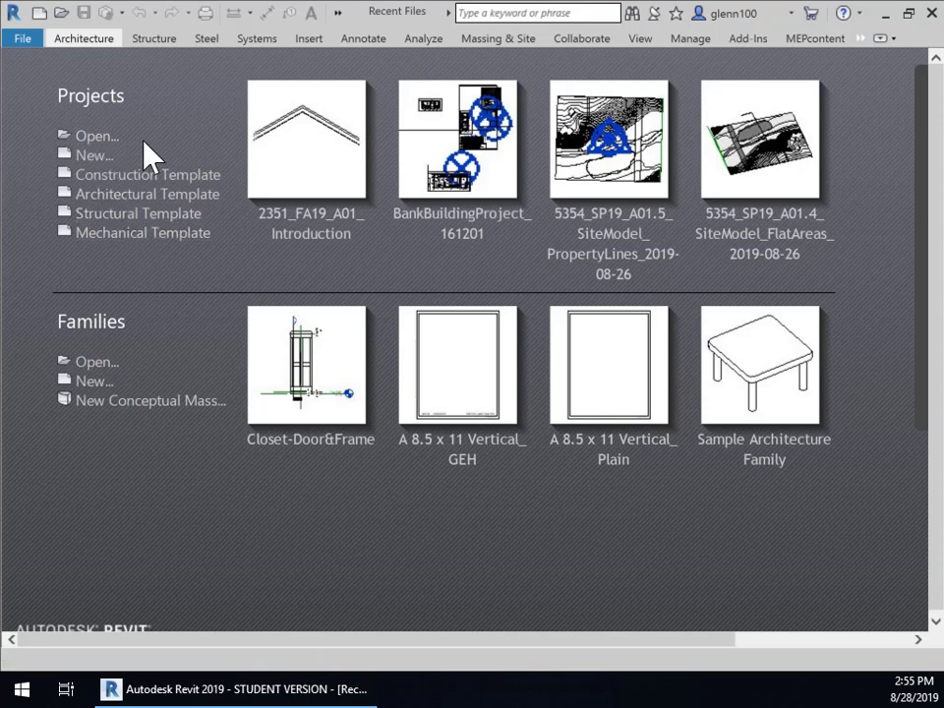
Step: Create a new project from the Architectural Template
{"action": "left_click", "coordinate": [89, 155]}
{"action": "left_click", "coordinate": [509, 307]}
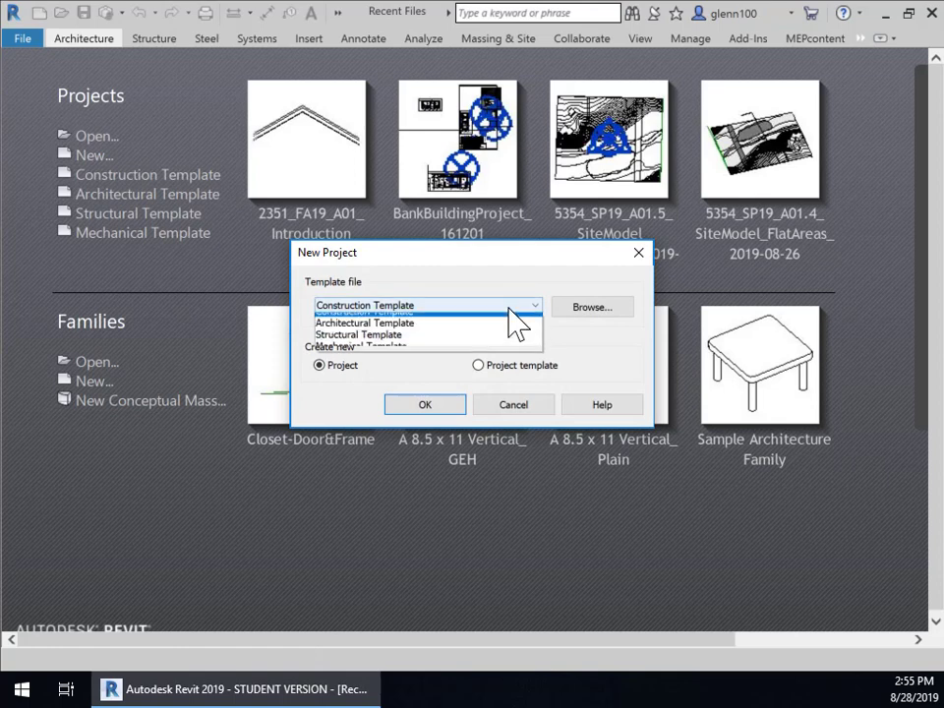
{"action": "left_click", "coordinate": [394, 342]}
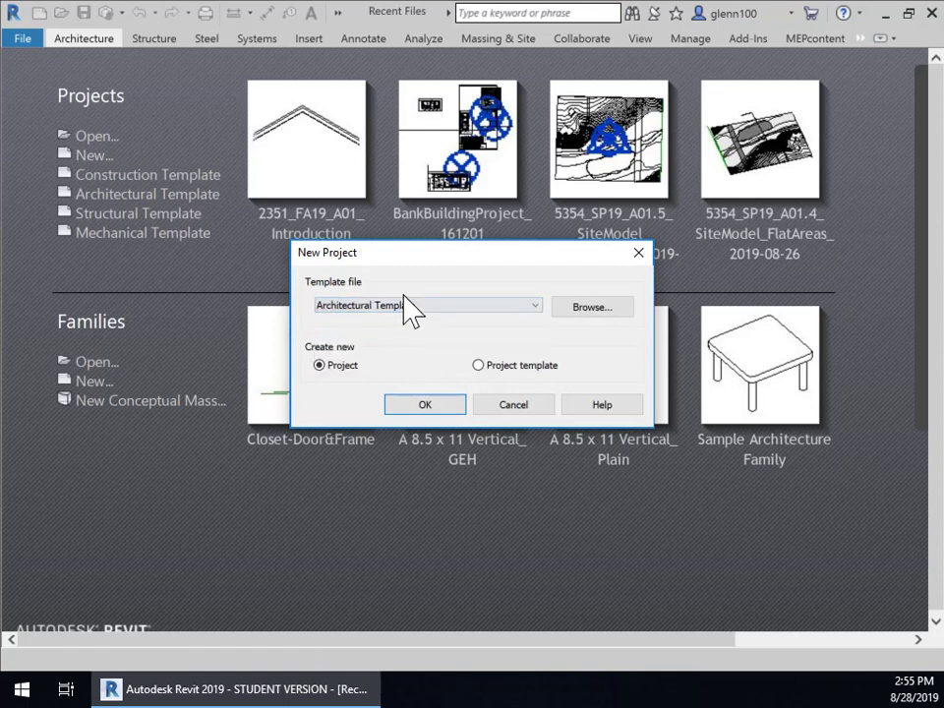
{"action": "left_click", "coordinate": [425, 405]}
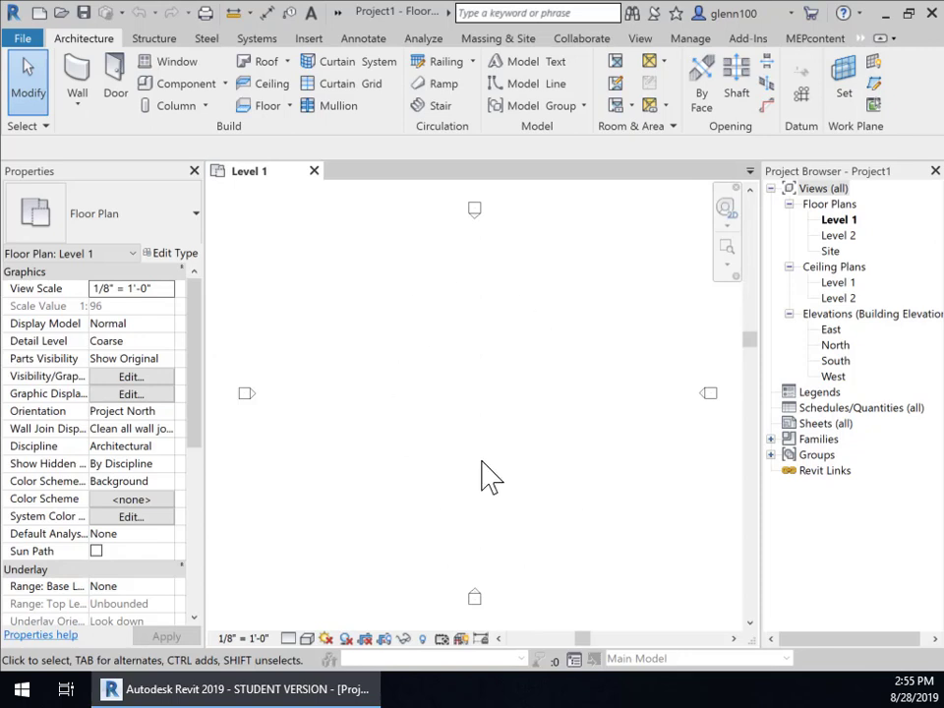
Step: Close the Properties palette and the Project Browser
{"action": "left_click", "coordinate": [194, 171]}
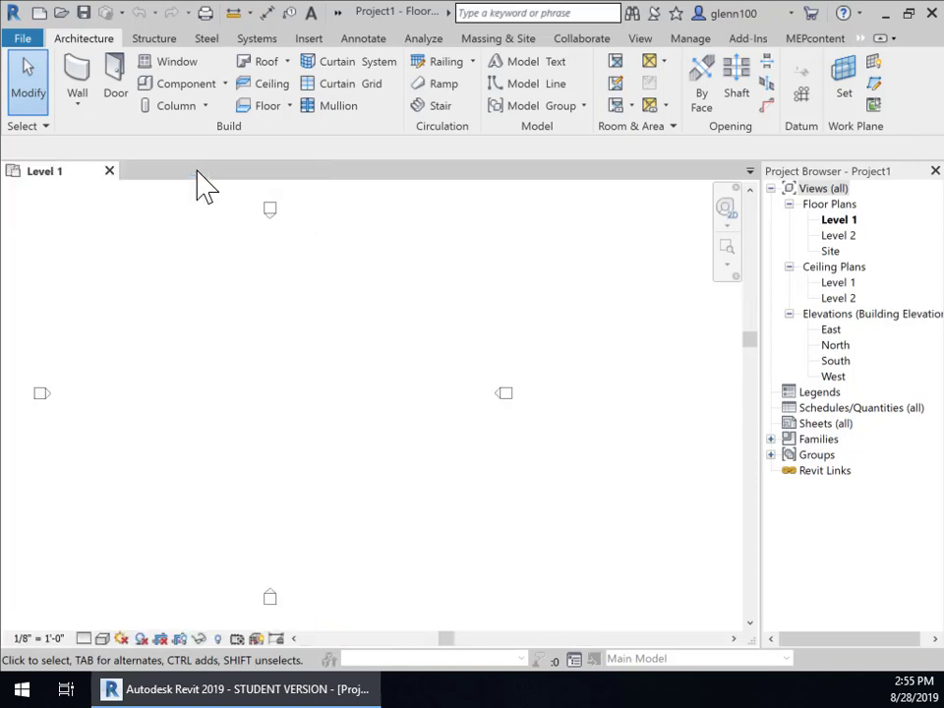
{"action": "left_click", "coordinate": [935, 171]}
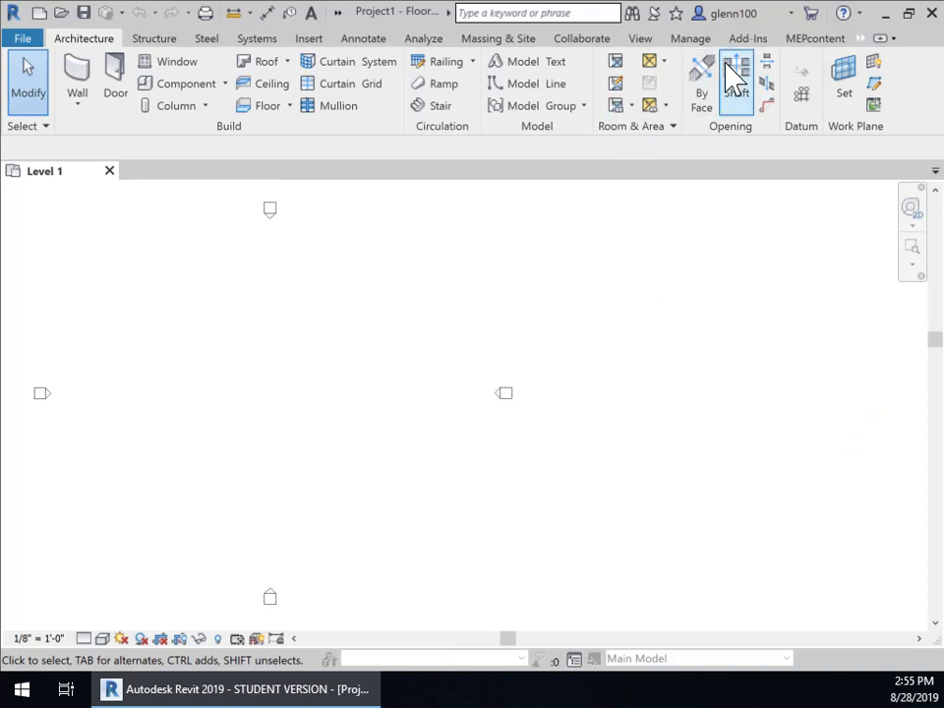
Step: Turn the Project Browser and the Properties palette back on in the user interface settings
{"action": "left_click", "coordinate": [690, 40]}
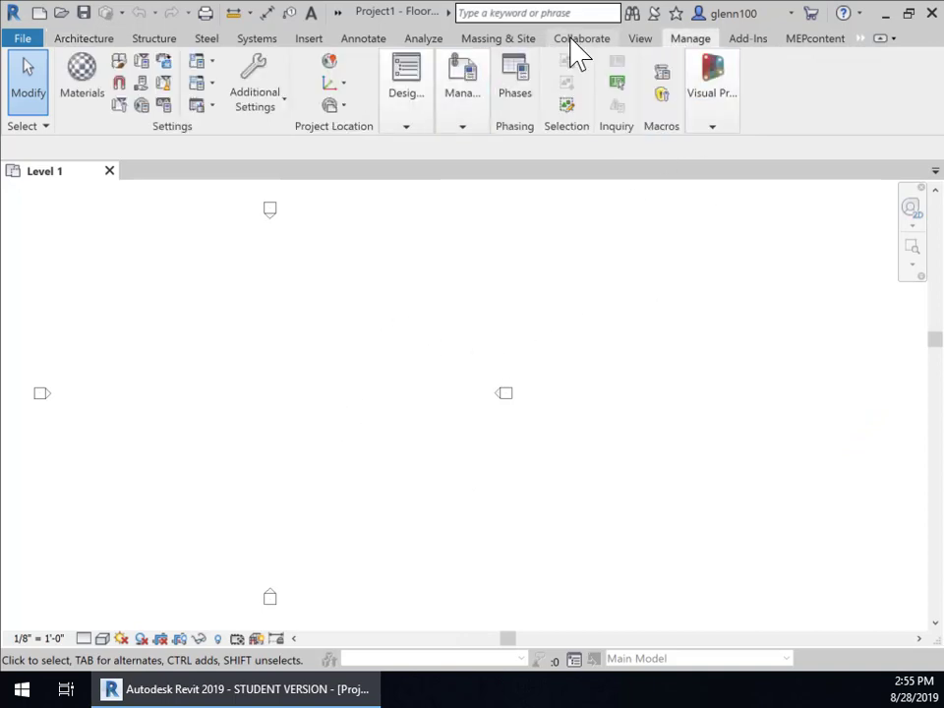
{"action": "left_click", "coordinate": [646, 40]}
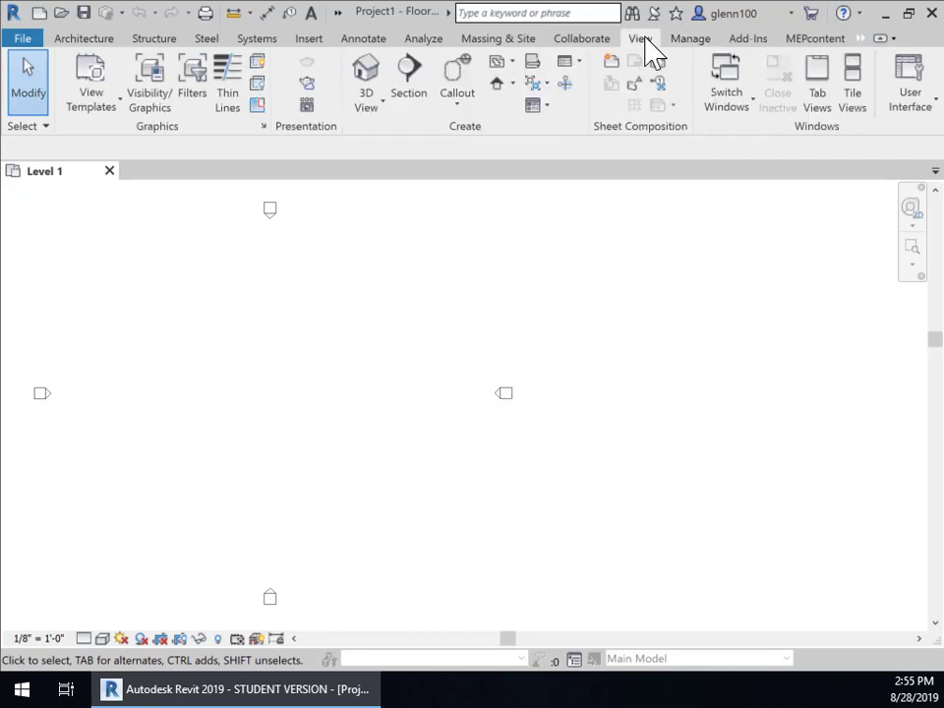
{"action": "left_click", "coordinate": [927, 104]}
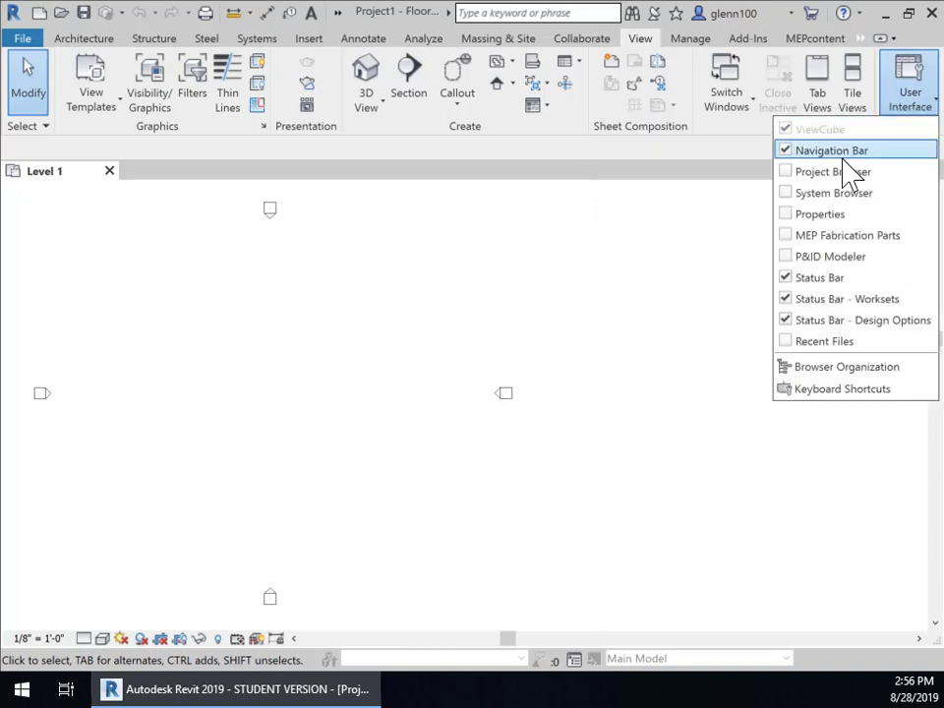
{"action": "left_click", "coordinate": [794, 175]}
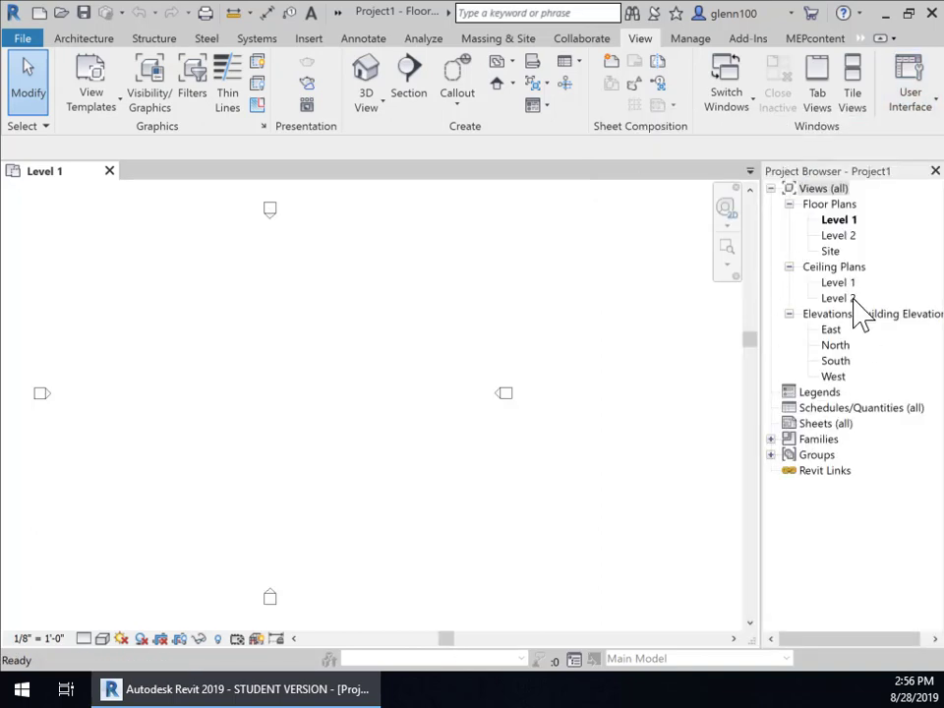
{"action": "left_click", "coordinate": [929, 118]}
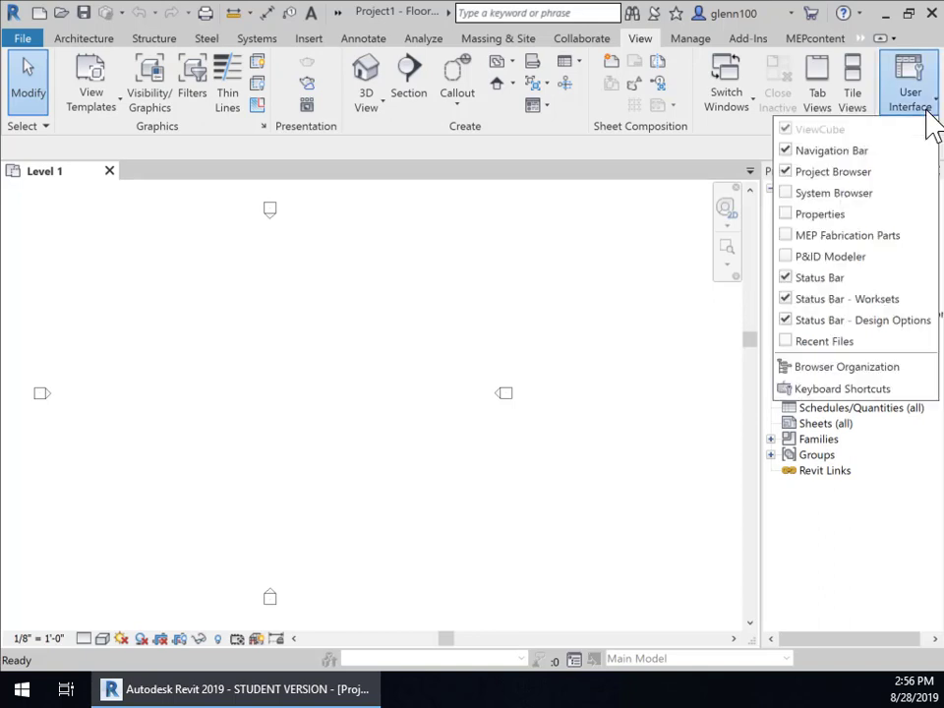
{"action": "left_click", "coordinate": [799, 214]}
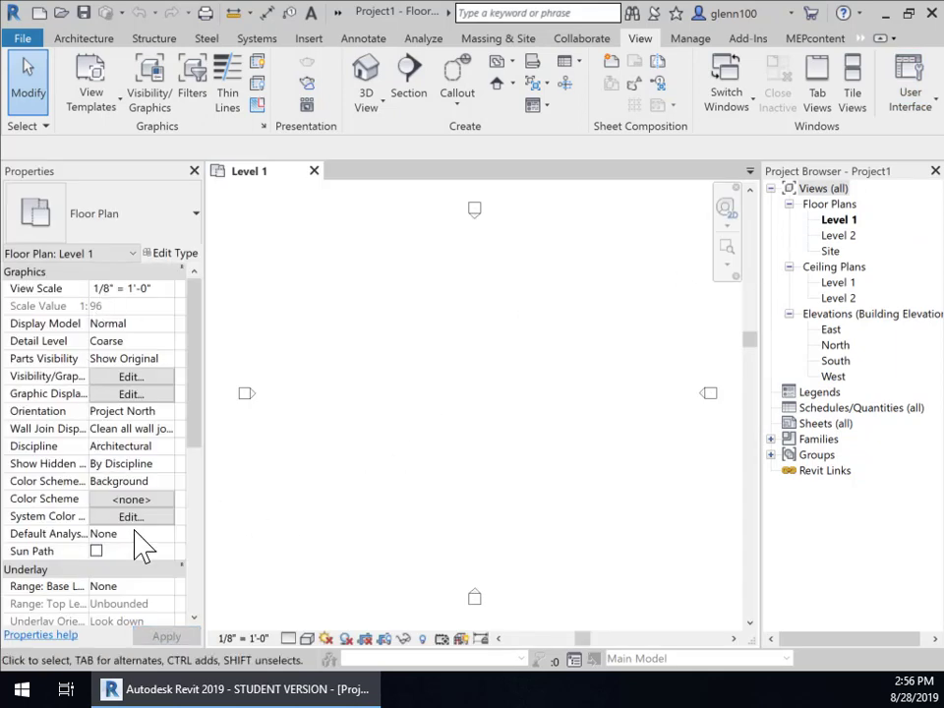
{"action": "left_click", "coordinate": [930, 106]}
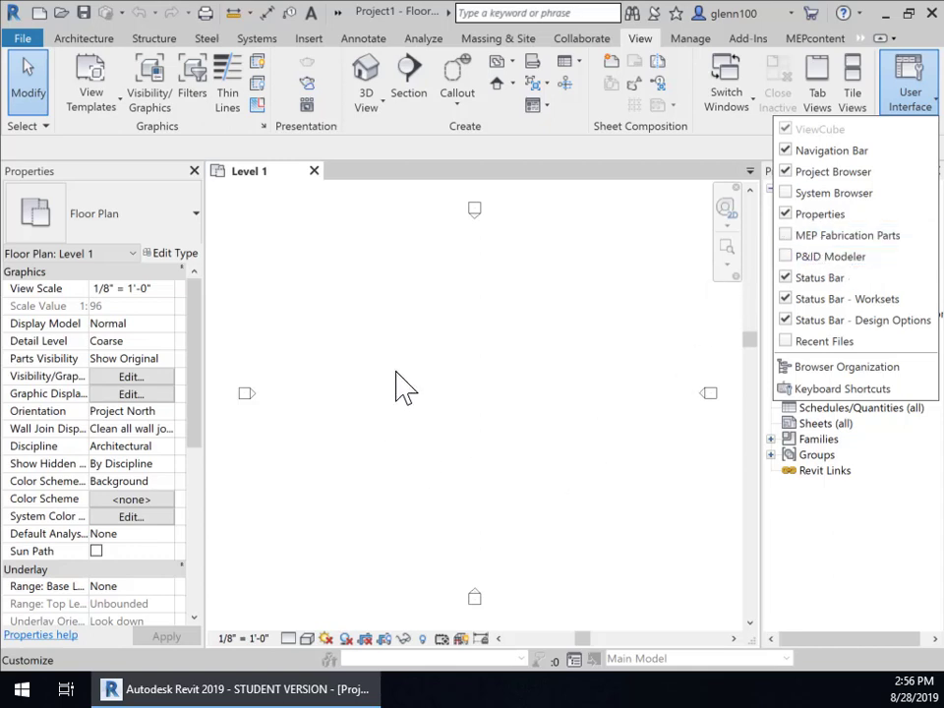
{"action": "left_click", "coordinate": [424, 352]}
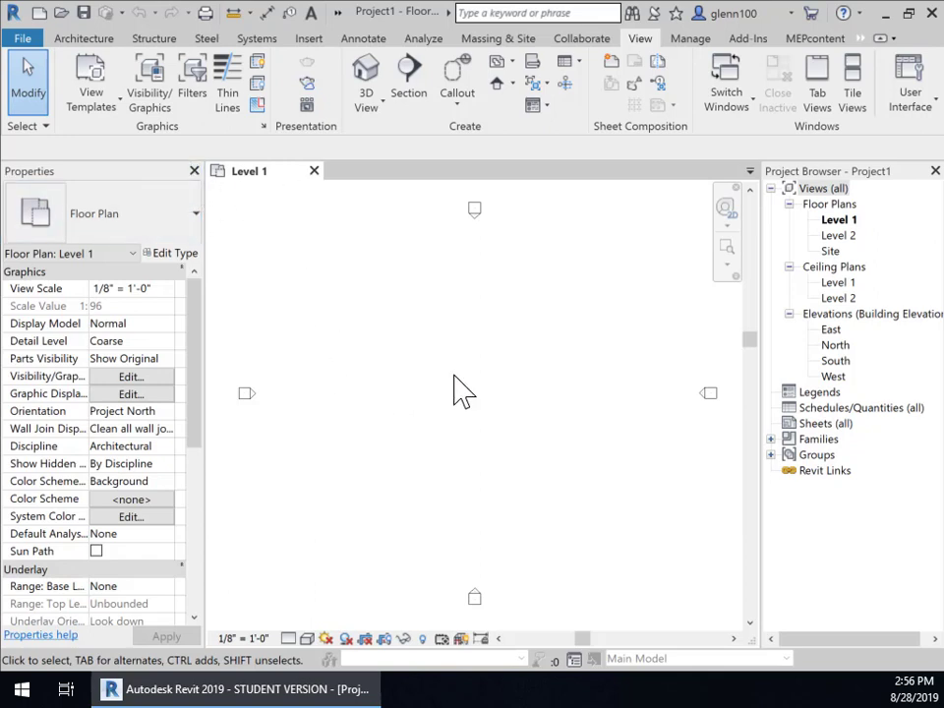
Step: Open the North building elevation view
{"action": "scroll", "coordinate": [472, 391], "scroll_direction": "down", "scroll_amount": 1}
{"action": "scroll", "coordinate": [481, 376], "scroll_direction": "down", "scroll_amount": 1}
{"action": "middle_click_drag", "start_coordinate": [482, 377], "coordinate": [509, 400]}
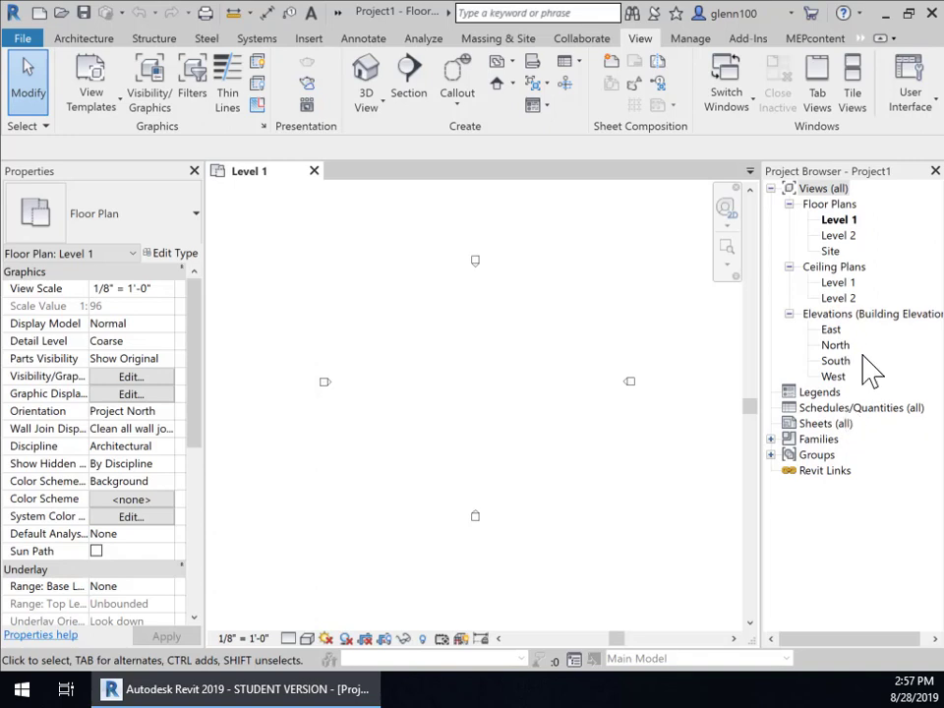
{"action": "double_click", "coordinate": [835, 346]}
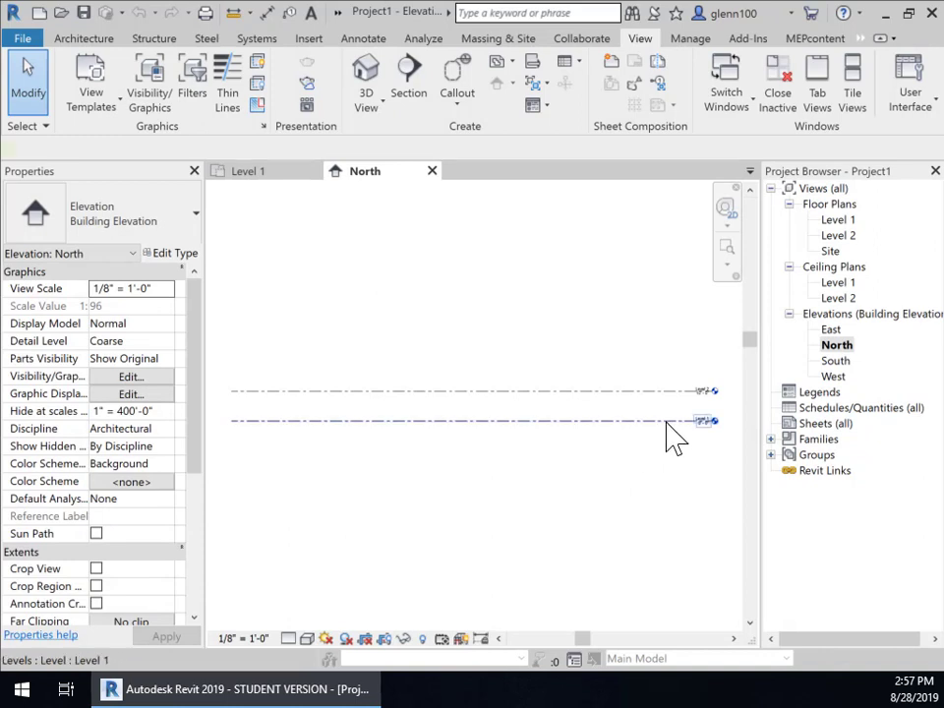
Step: Examine the Level 1 and Level 2 lines and their level heads in the North elevation
{"action": "scroll", "coordinate": [669, 432], "scroll_direction": "up", "scroll_amount": 3}
{"action": "left_click", "coordinate": [670, 429]}
{"action": "middle_click_drag", "start_coordinate": [665, 419], "coordinate": [491, 378]}
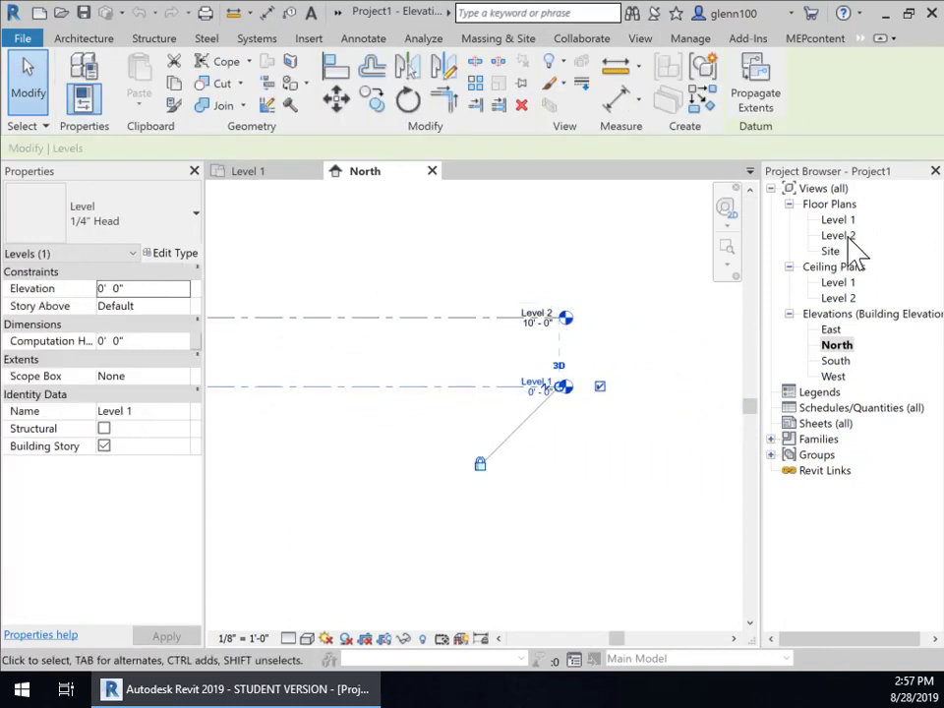
{"action": "scroll", "coordinate": [564, 401], "scroll_direction": "up", "scroll_amount": 2}
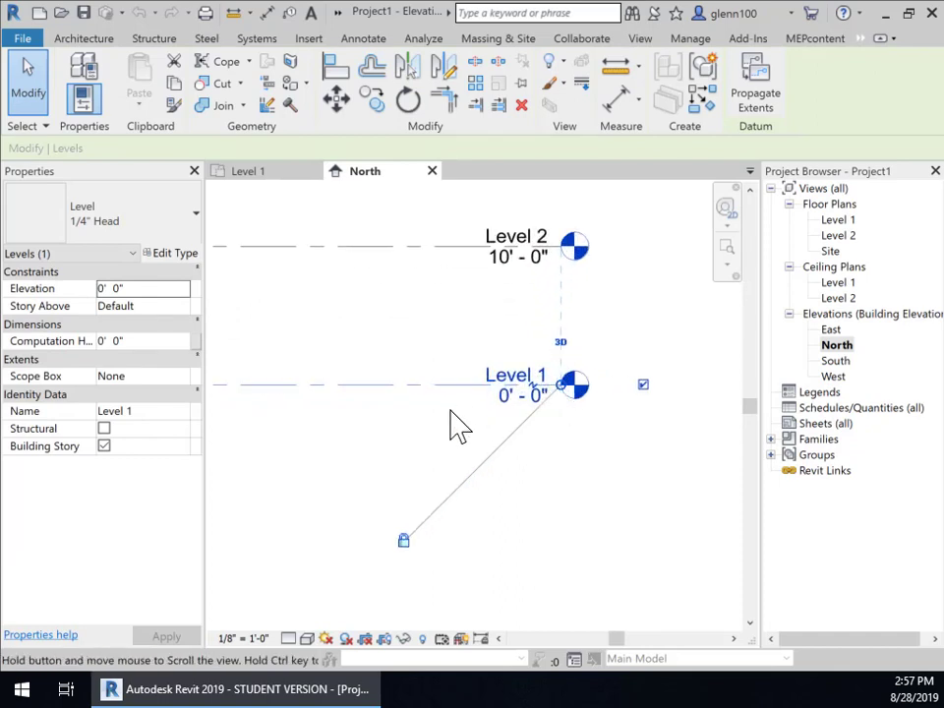
{"action": "middle_click_drag", "start_coordinate": [456, 428], "coordinate": [596, 466]}
{"action": "scroll", "coordinate": [579, 451], "scroll_direction": "down", "scroll_amount": 2}
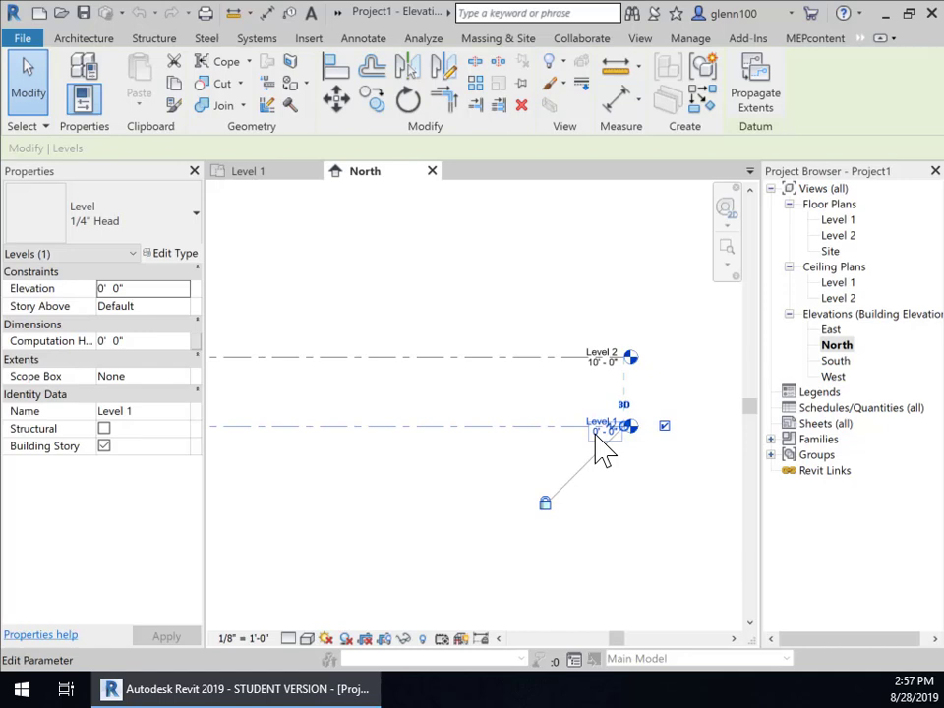
{"action": "middle_click_drag", "start_coordinate": [483, 500], "coordinate": [525, 402]}
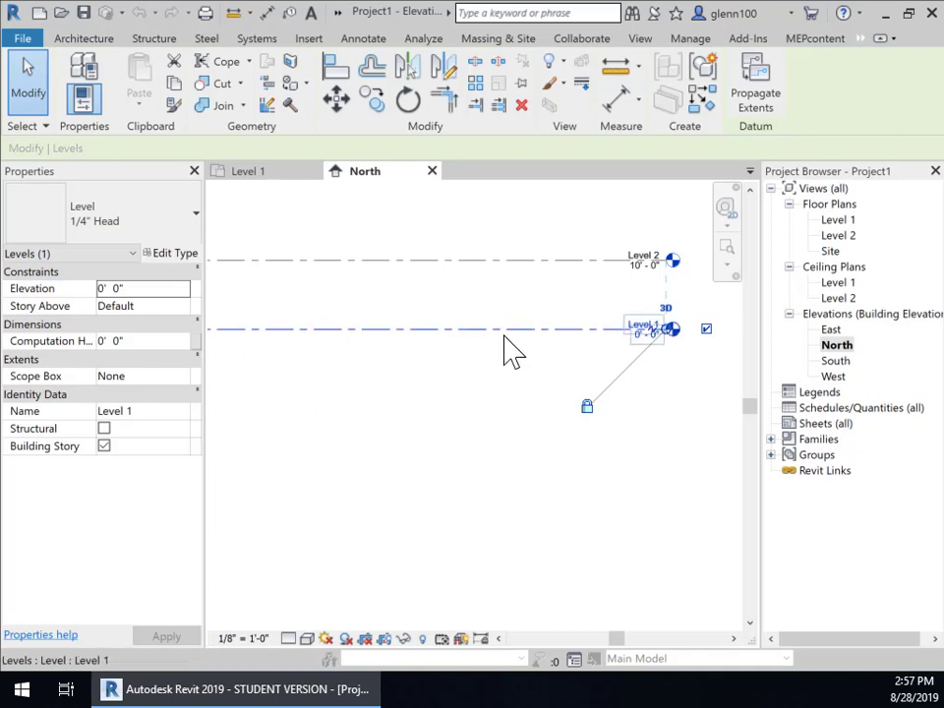
{"action": "middle_click_drag", "start_coordinate": [508, 401], "coordinate": [539, 396]}
{"action": "scroll", "coordinate": [522, 391], "scroll_direction": "down", "scroll_amount": 3}
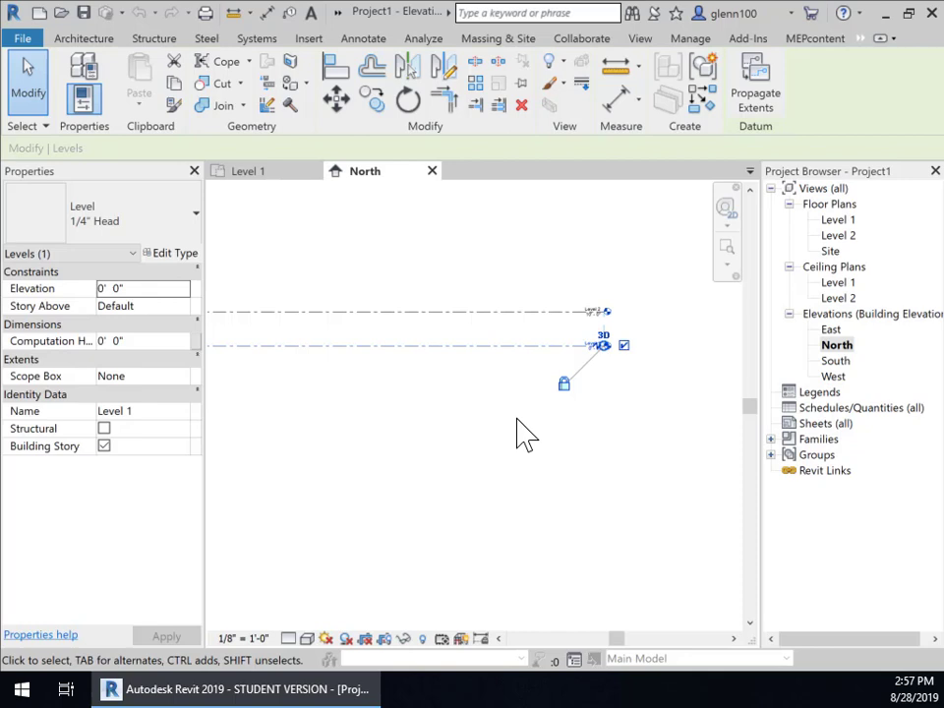
{"action": "middle_click_drag", "start_coordinate": [532, 430], "coordinate": [576, 411]}
{"action": "scroll", "coordinate": [538, 448], "scroll_direction": "down", "scroll_amount": 2}
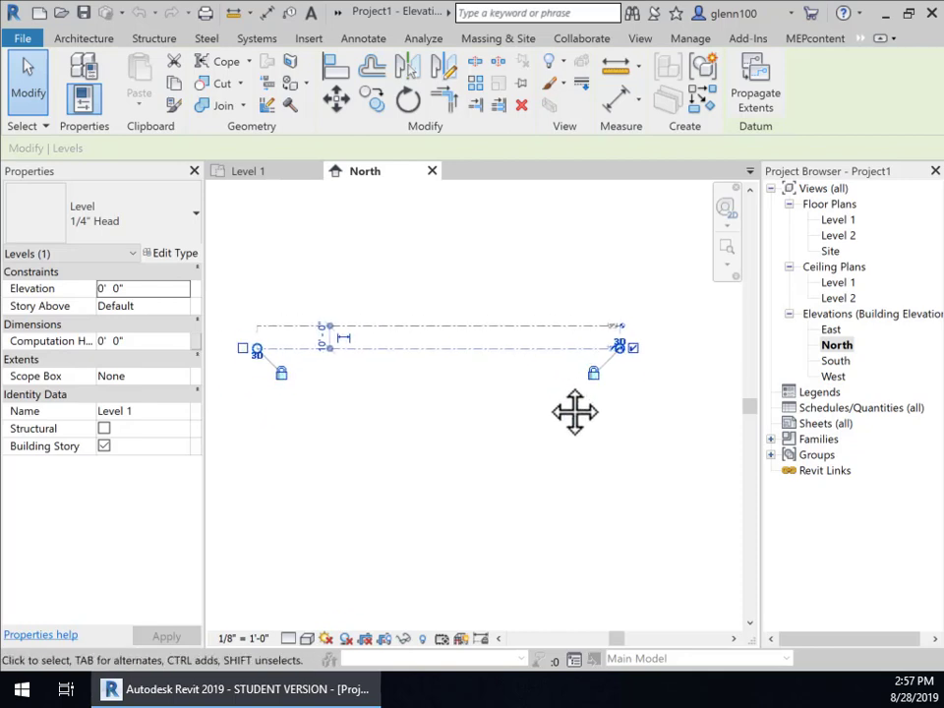
Step: Draw a new level about 8' below Level 1, with its ends aligned to the existing level lines
{"action": "left_click", "coordinate": [98, 37]}
{"action": "left_click", "coordinate": [804, 81]}
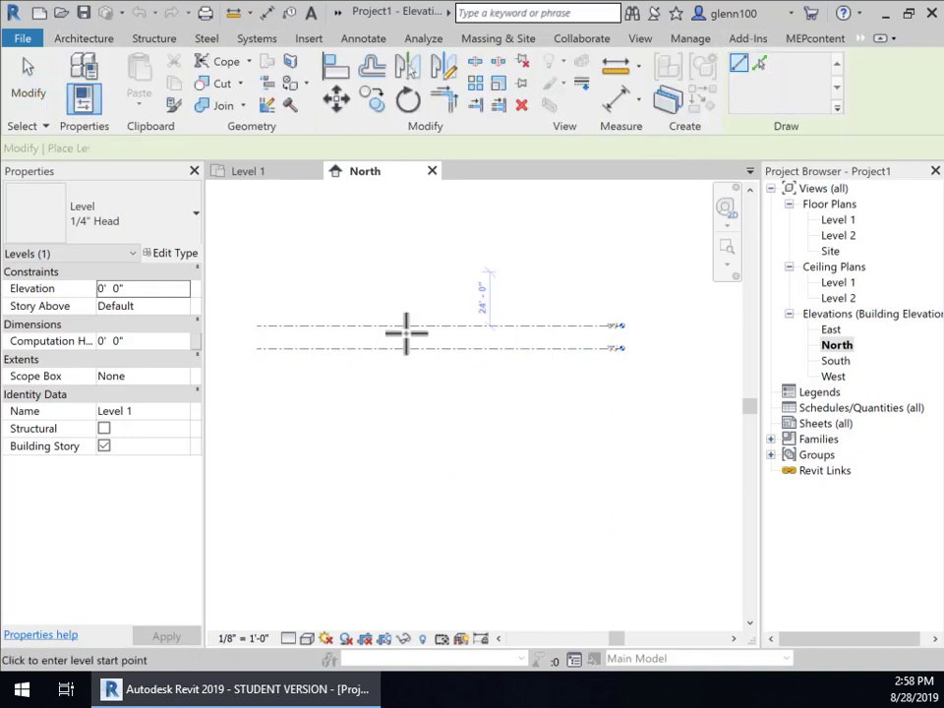
{"action": "left_click", "coordinate": [257, 368]}
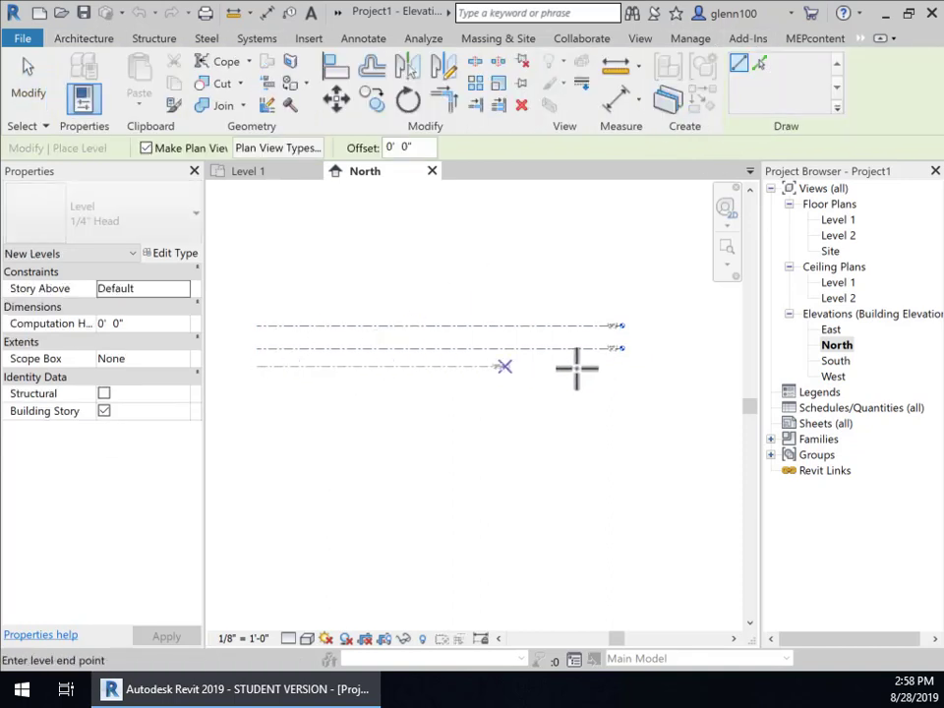
{"action": "left_click", "coordinate": [619, 368]}
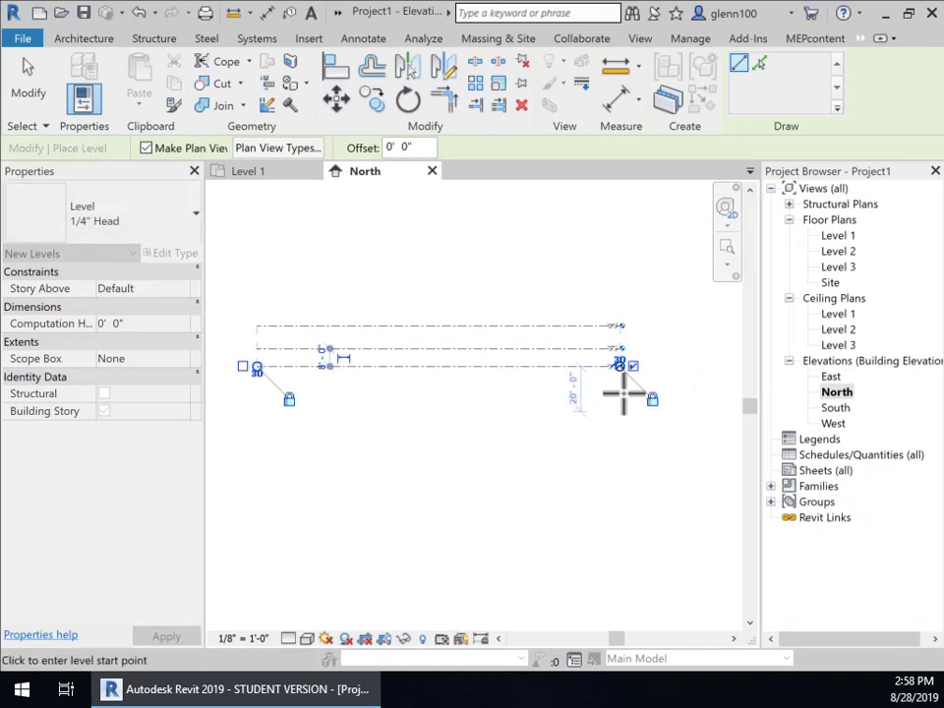
{"action": "scroll", "coordinate": [624, 393], "scroll_direction": "up", "scroll_amount": 4}
{"action": "scroll", "coordinate": [622, 394], "scroll_direction": "up", "scroll_amount": 2}
{"action": "middle_click_drag", "start_coordinate": [610, 337], "coordinate": [506, 454]}
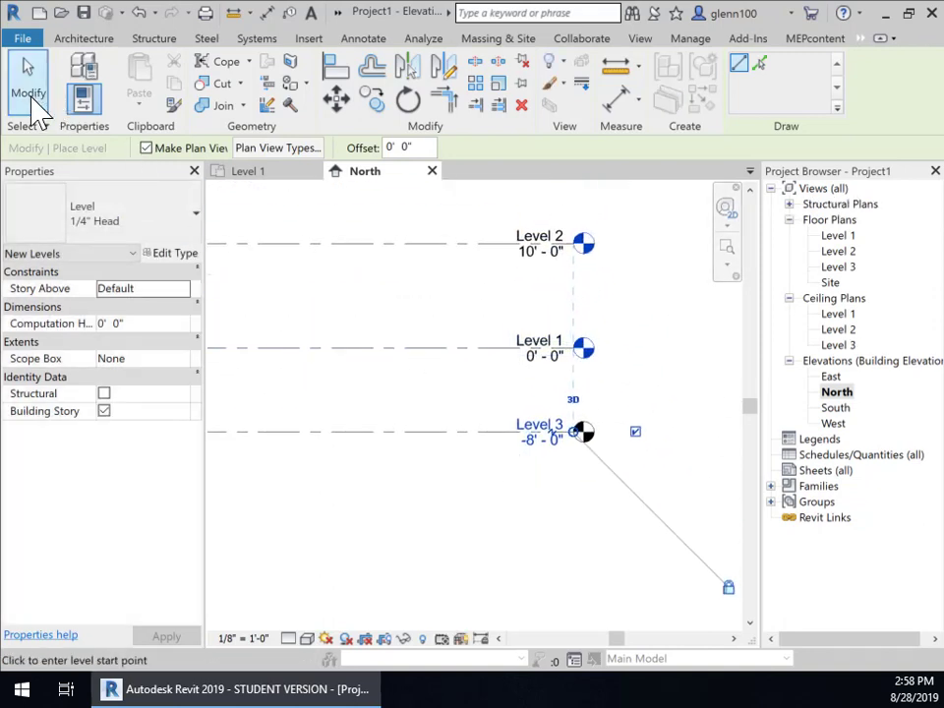
{"action": "left_click", "coordinate": [29, 94]}
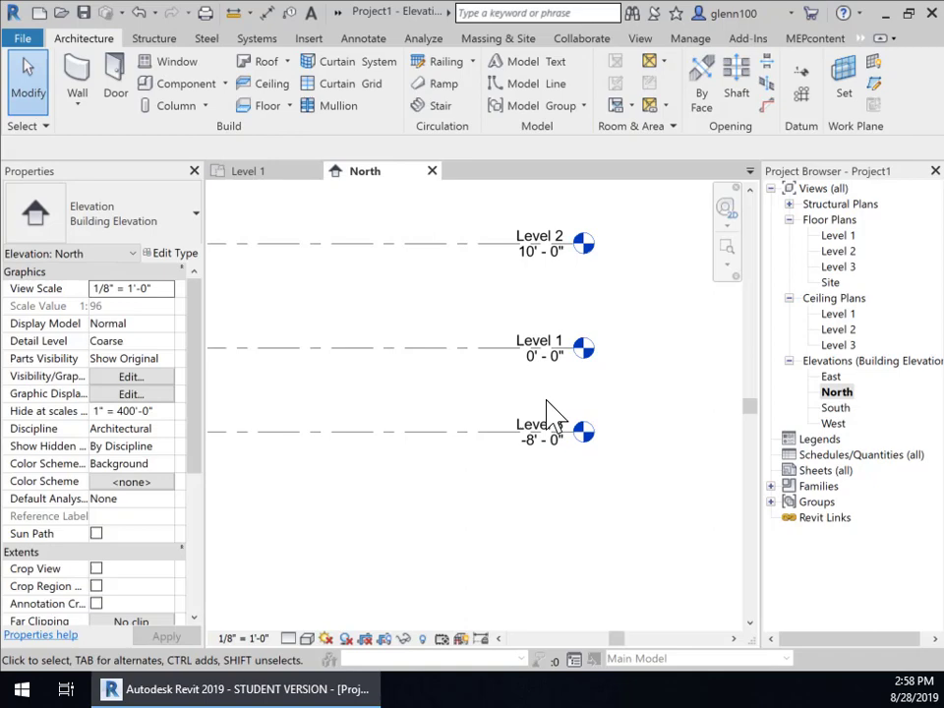
Step: Add an elbow to the new lowest level's line so that its head sits slightly below the line
{"action": "left_click", "coordinate": [550, 433]}
{"action": "left_click", "coordinate": [547, 433]}
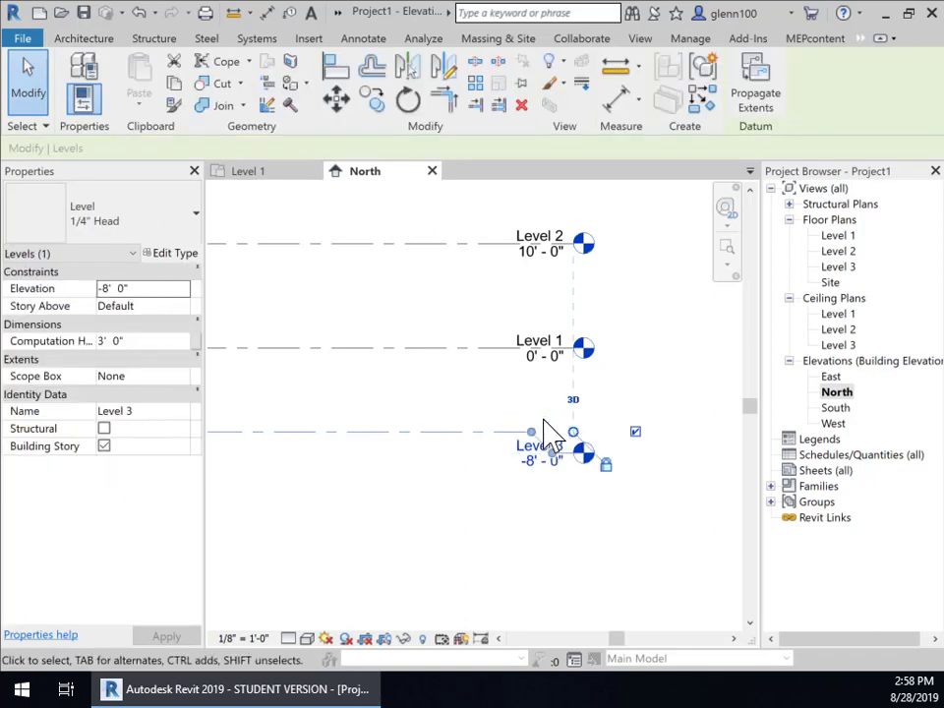
{"action": "mouse_move", "coordinate": [552, 439]}
{"action": "left_mouse_down"}
{"action": "mouse_move", "coordinate": [556, 467]}
{"action": "mouse_move", "coordinate": [559, 448]}
{"action": "left_mouse_up"}
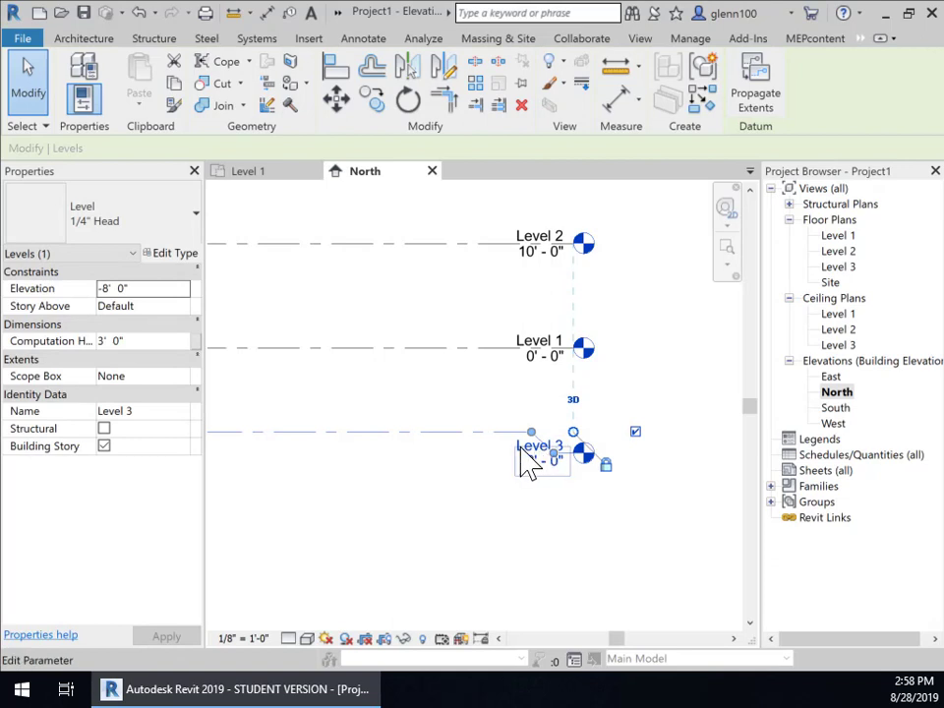
Step: Rename the lowest level as Top of Curb, together with its corresponding plan views
{"action": "left_click", "coordinate": [518, 454]}
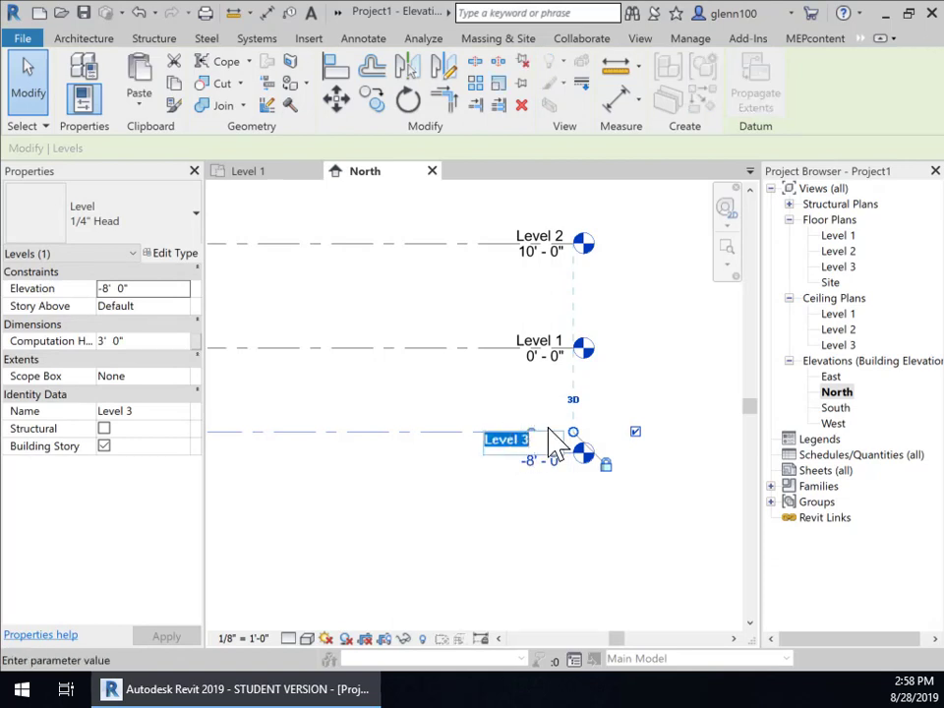
{"action": "type", "text": "Top of Curb"}
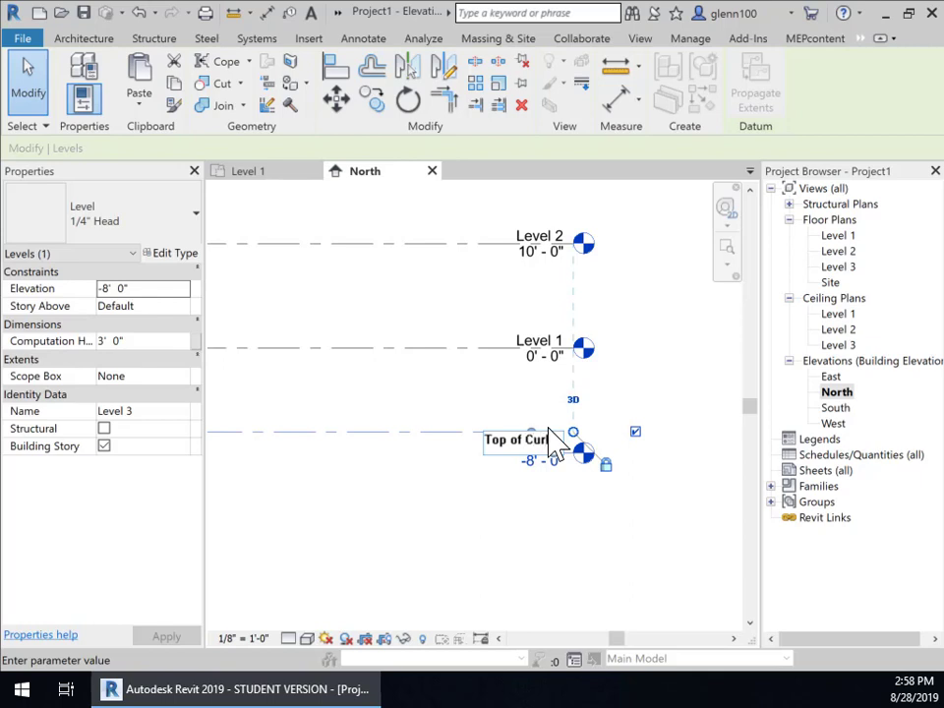
{"action": "left_click", "coordinate": [433, 564]}
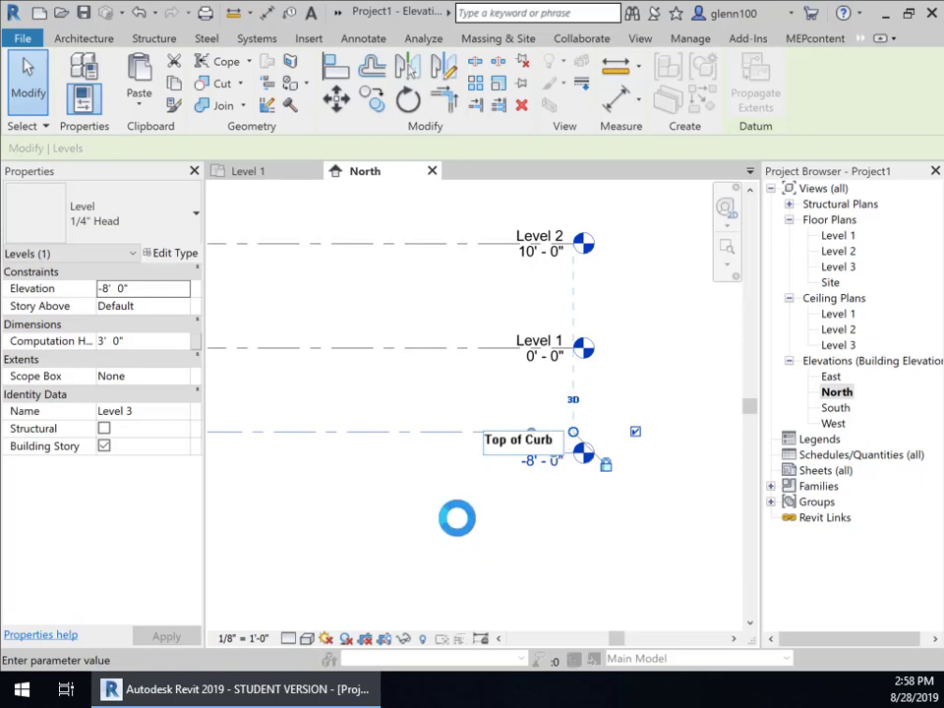
{"action": "left_click", "coordinate": [548, 351]}
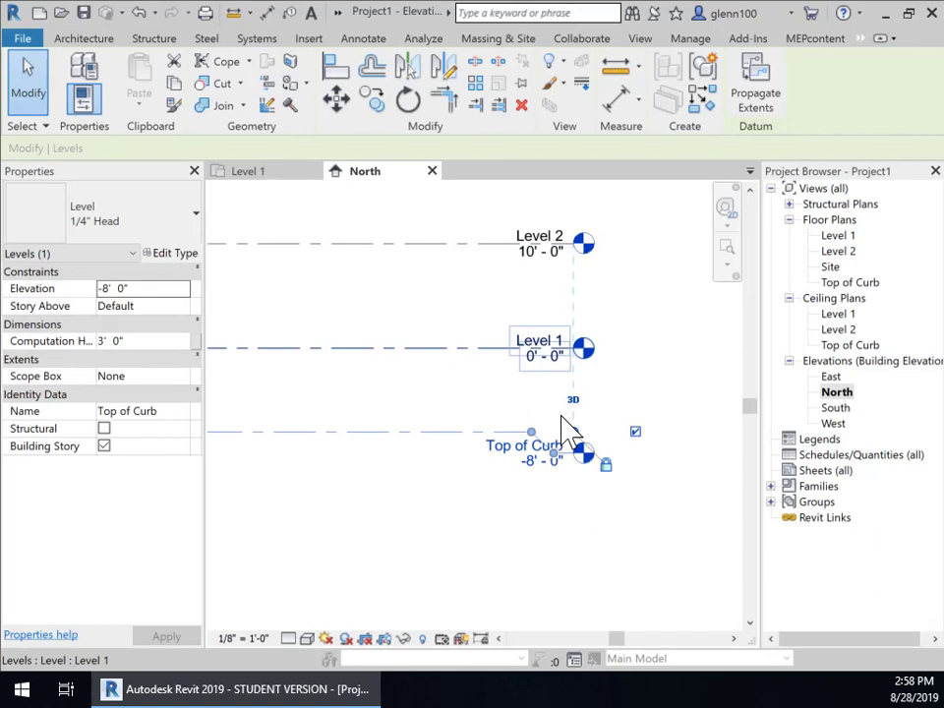
Step: Reshape the Top of Curb elbow by moving both bend points farther from the level head, clear of the label
{"action": "left_click_drag", "start_coordinate": [532, 439], "coordinate": [448, 436]}
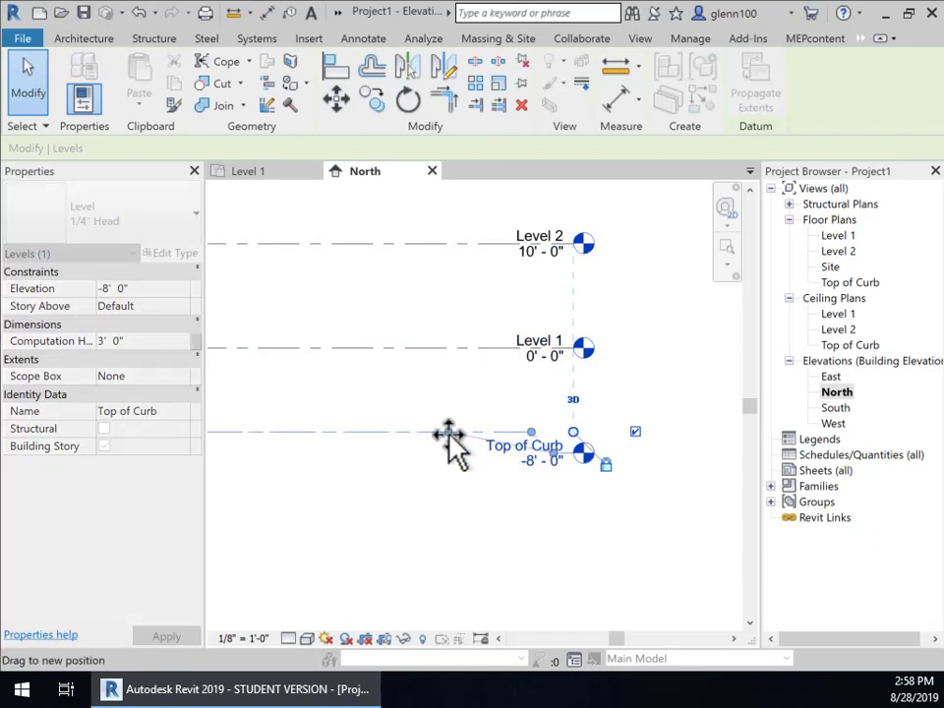
{"action": "left_click_drag", "start_coordinate": [555, 460], "coordinate": [481, 449]}
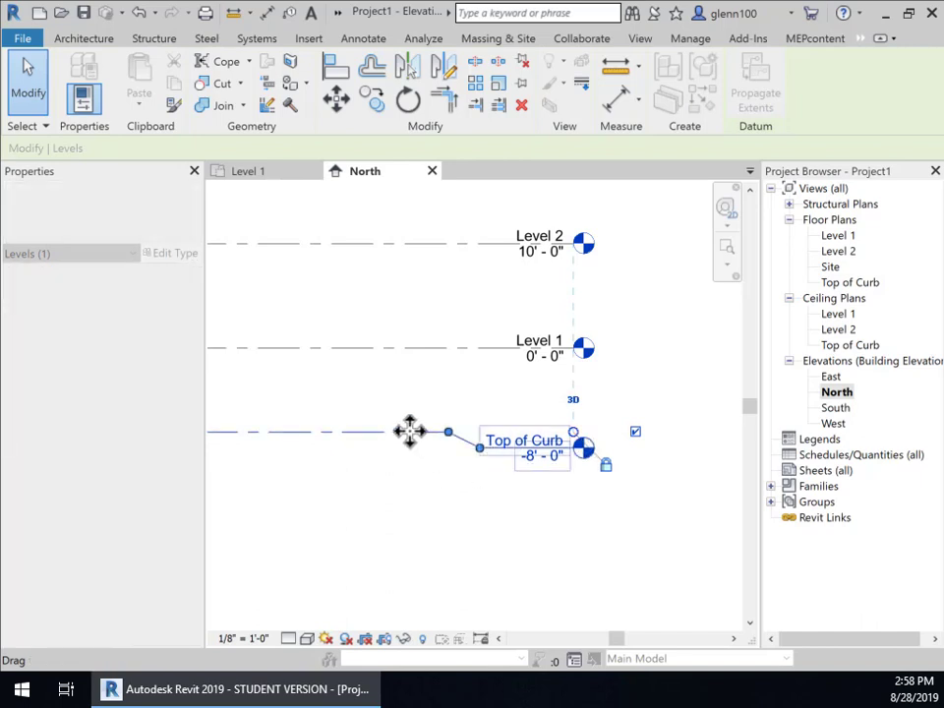
Step: Set the Top of Curb elevation to -1' and pull its elbow lower so the level head clears the label above
{"action": "left_click", "coordinate": [539, 458]}
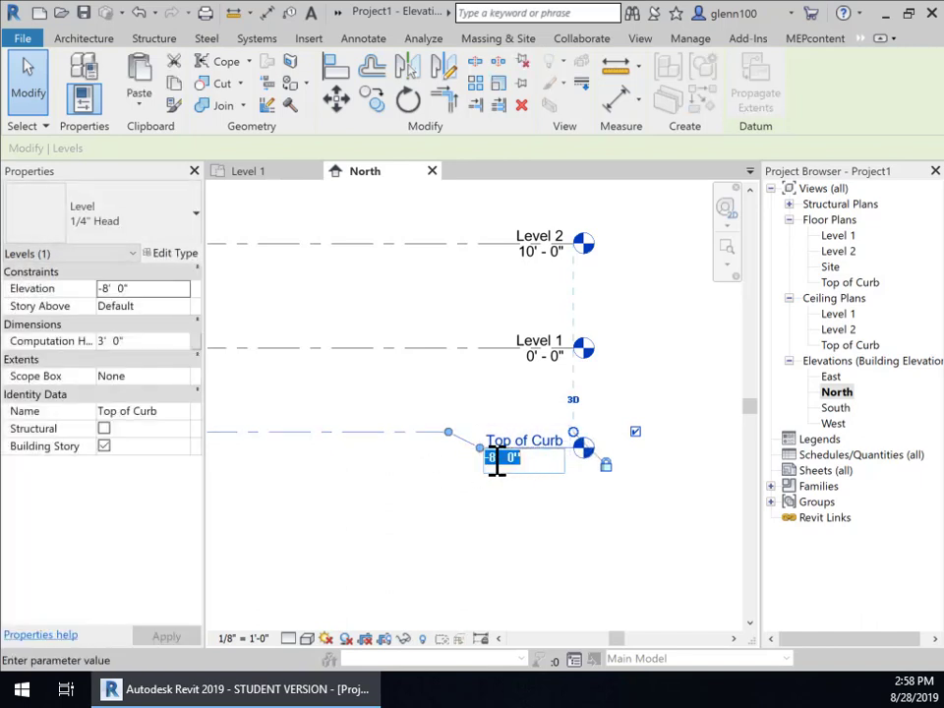
{"action": "left_click", "coordinate": [497, 458]}
{"action": "key", "text": "Return"}
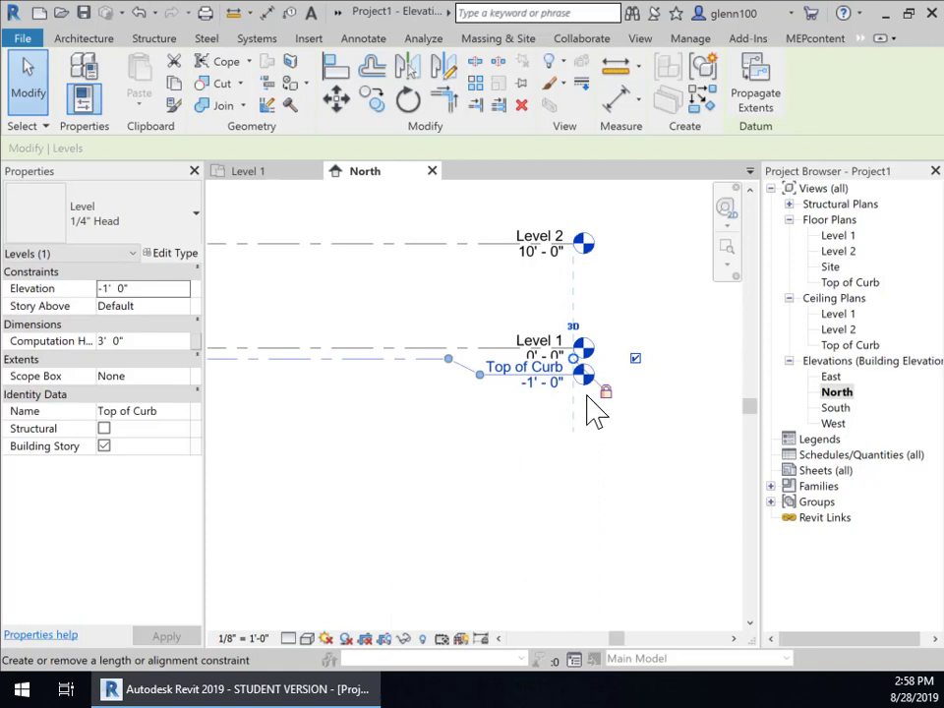
{"action": "left_click_drag", "start_coordinate": [481, 377], "coordinate": [482, 394]}
Step: Rename Level 1 as 1st F.F., together with its corresponding views
{"action": "left_click", "coordinate": [547, 346]}
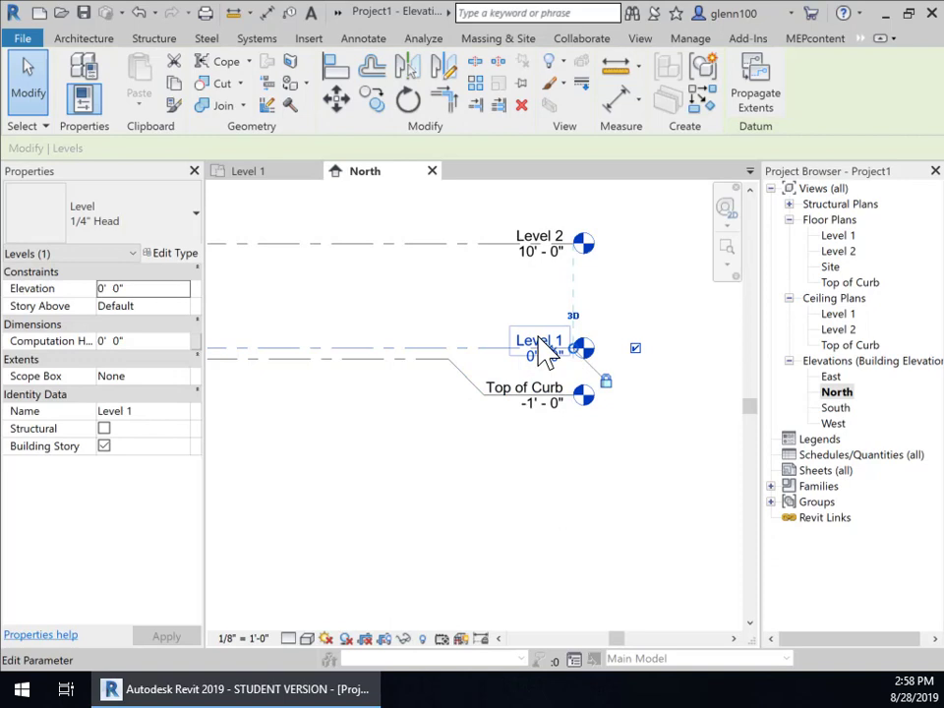
{"action": "left_click", "coordinate": [543, 342]}
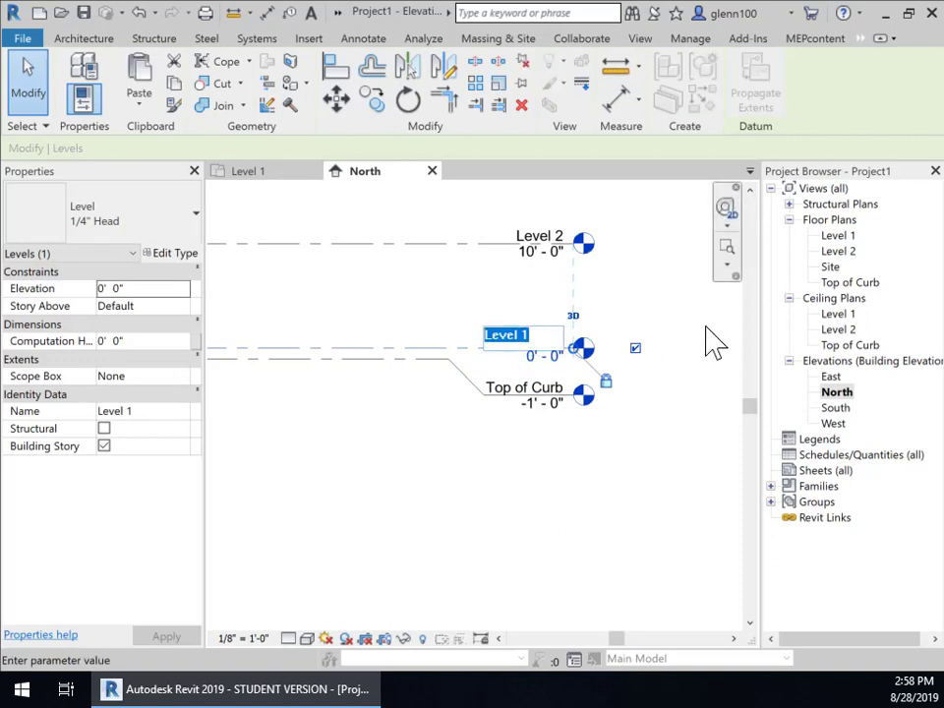
{"action": "type", "text": "f"}
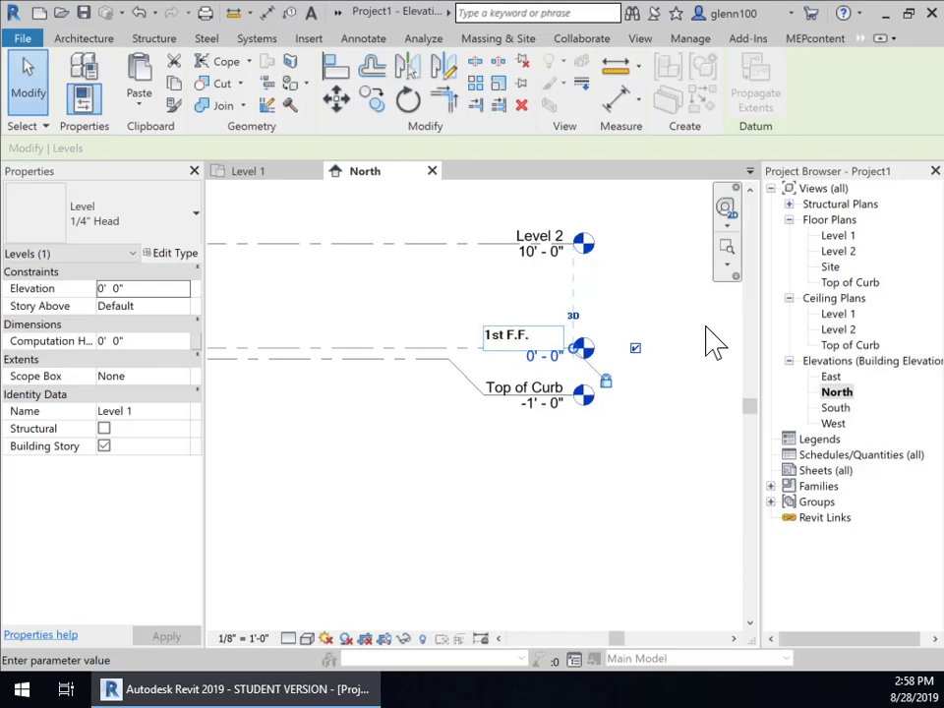
{"action": "left_click", "coordinate": [498, 315]}
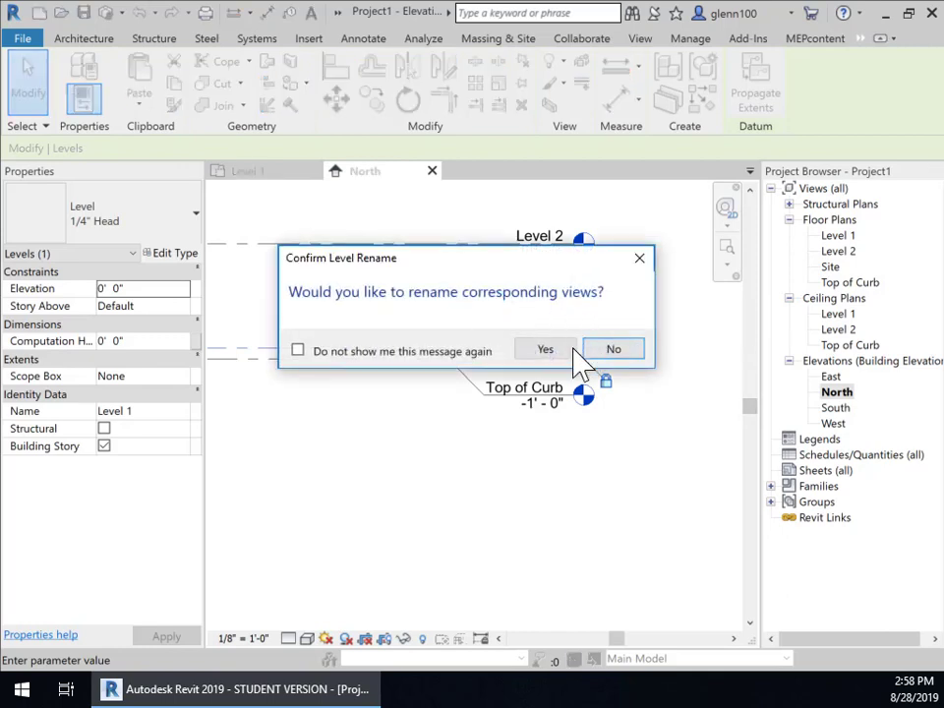
{"action": "left_click", "coordinate": [559, 351]}
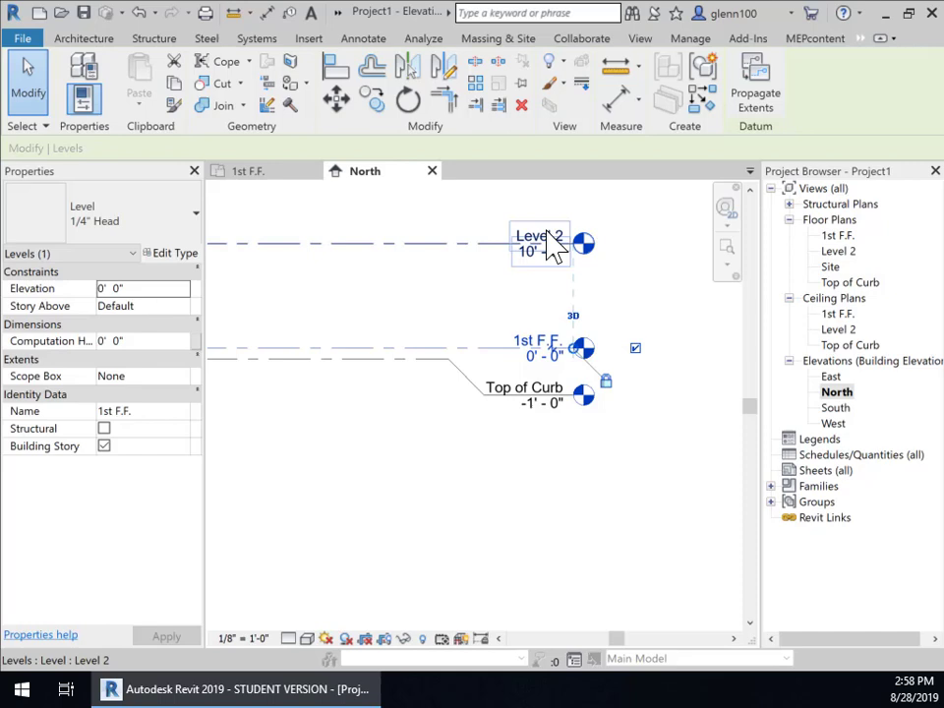
Step: Rename Level 2 as 1st Ceiling, together with its corresponding views
{"action": "left_click", "coordinate": [547, 251]}
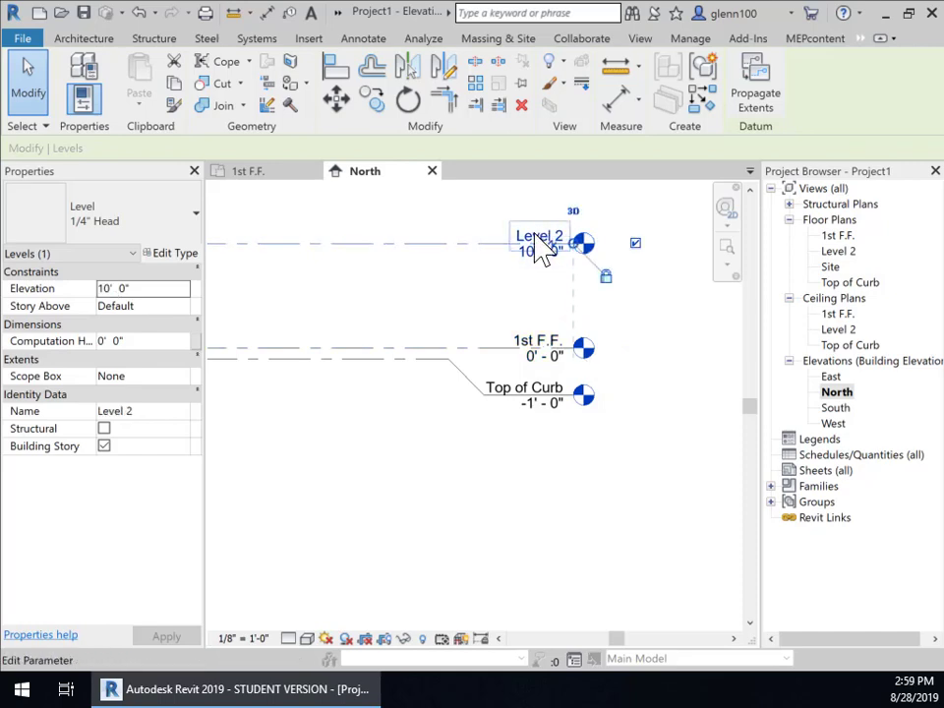
{"action": "left_click", "coordinate": [537, 246]}
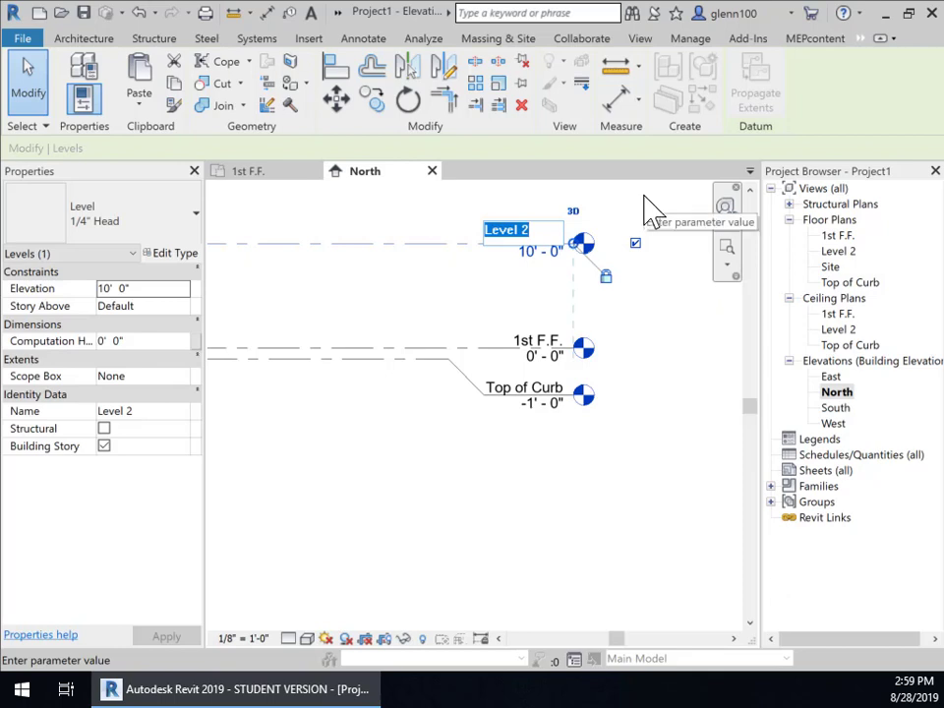
{"action": "type", "text": "1st Ceiling"}
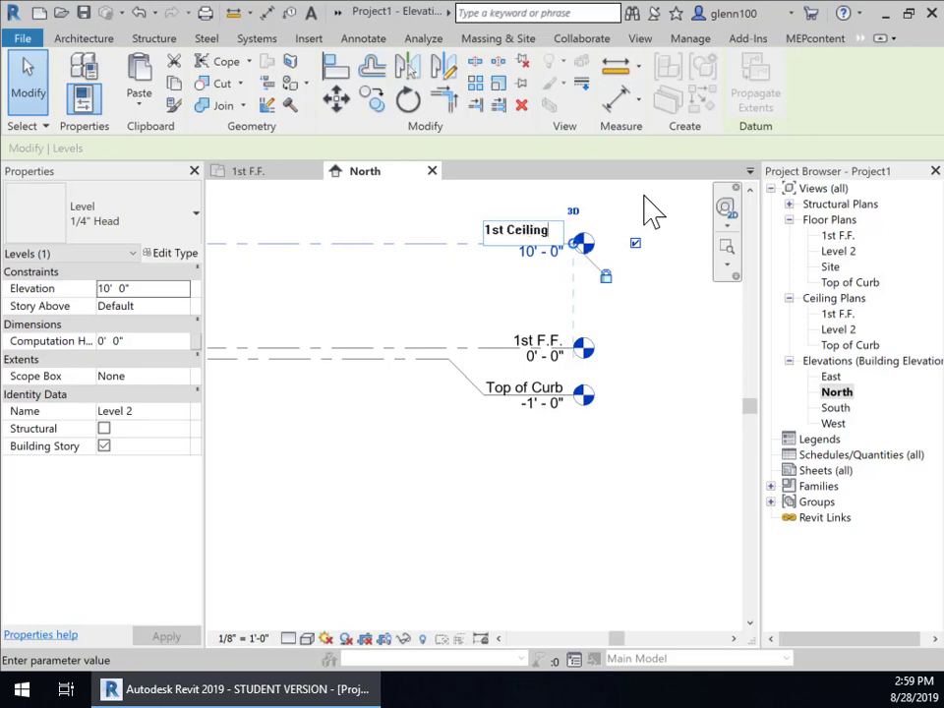
{"action": "key", "text": "Return"}
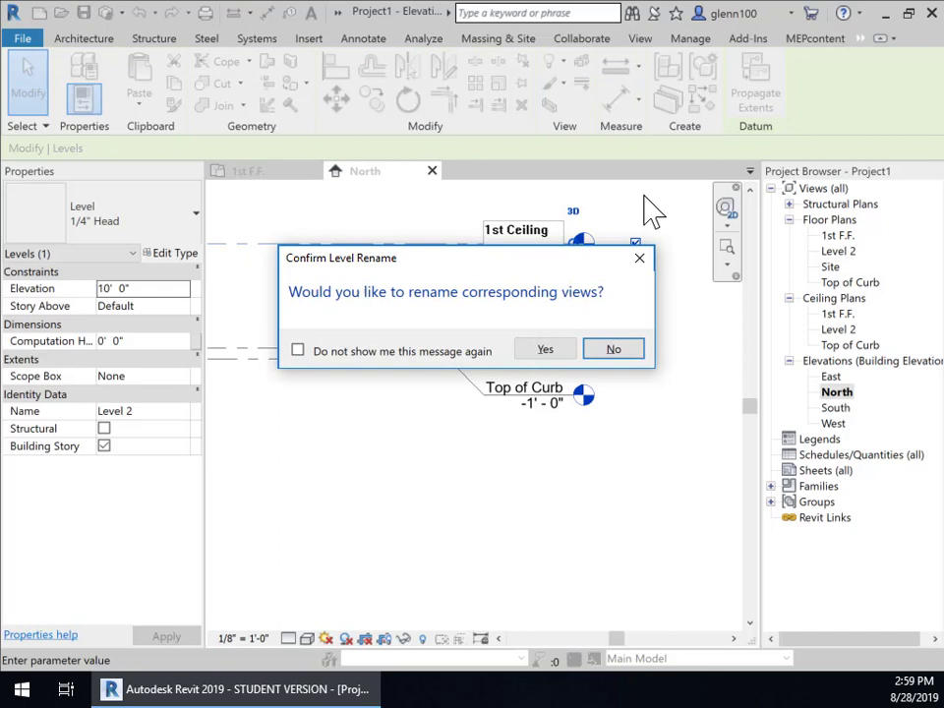
{"action": "left_click", "coordinate": [547, 352]}
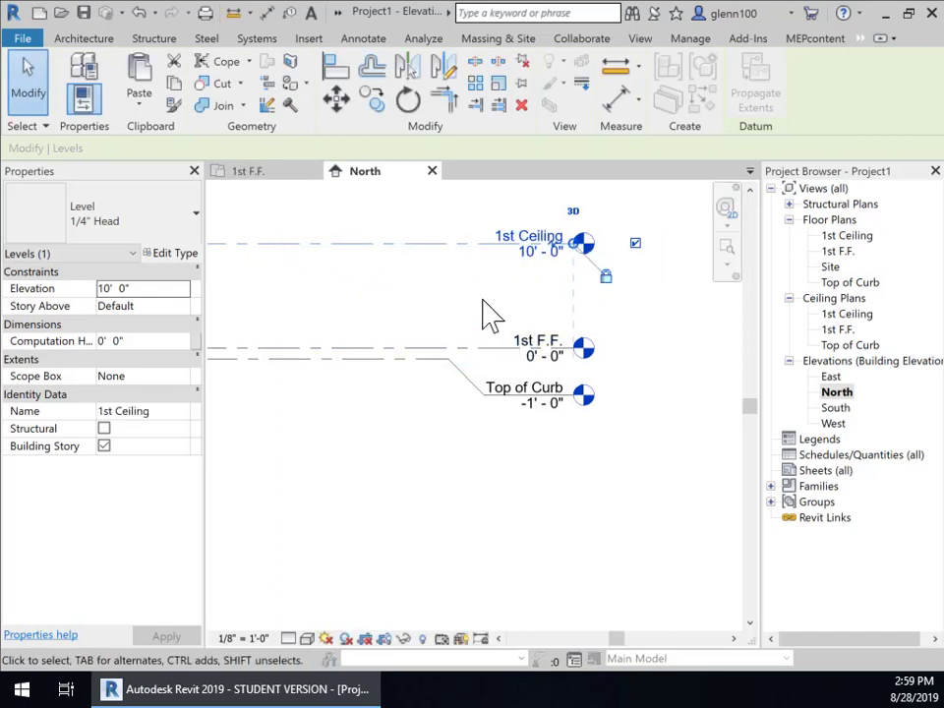
Step: Draw two new levels above 1st Ceiling, spaced about 8' apart, with their ends aligned to the existing level lines
{"action": "middle_click_drag", "start_coordinate": [485, 316], "coordinate": [509, 426]}
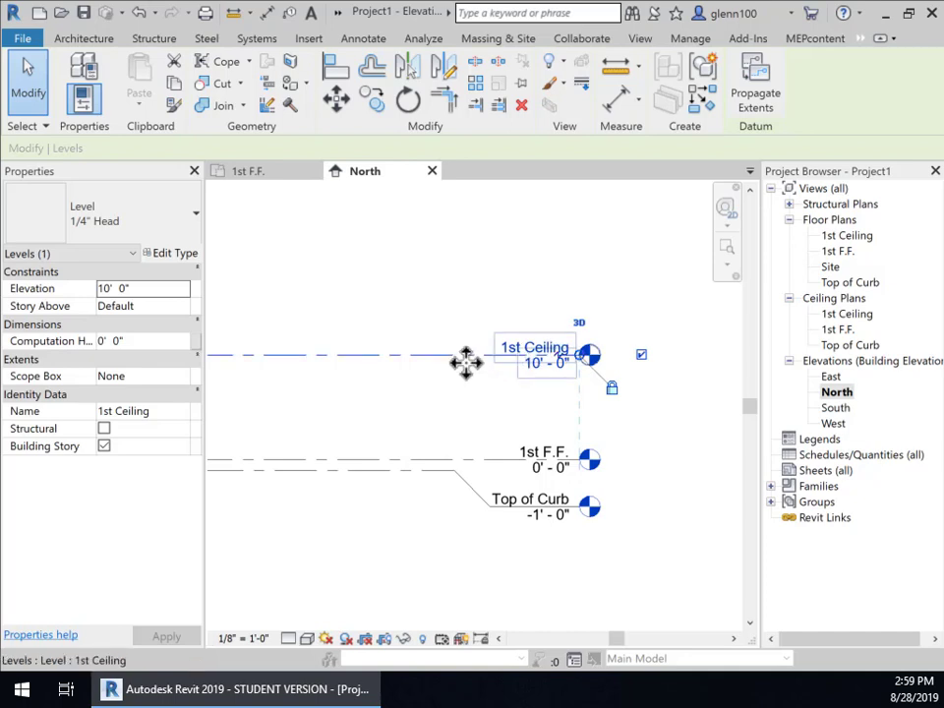
{"action": "scroll", "coordinate": [400, 407], "scroll_direction": "down", "scroll_amount": 2}
{"action": "middle_click_drag", "start_coordinate": [400, 407], "coordinate": [639, 358]}
{"action": "scroll", "coordinate": [540, 443], "scroll_direction": "down", "scroll_amount": 2}
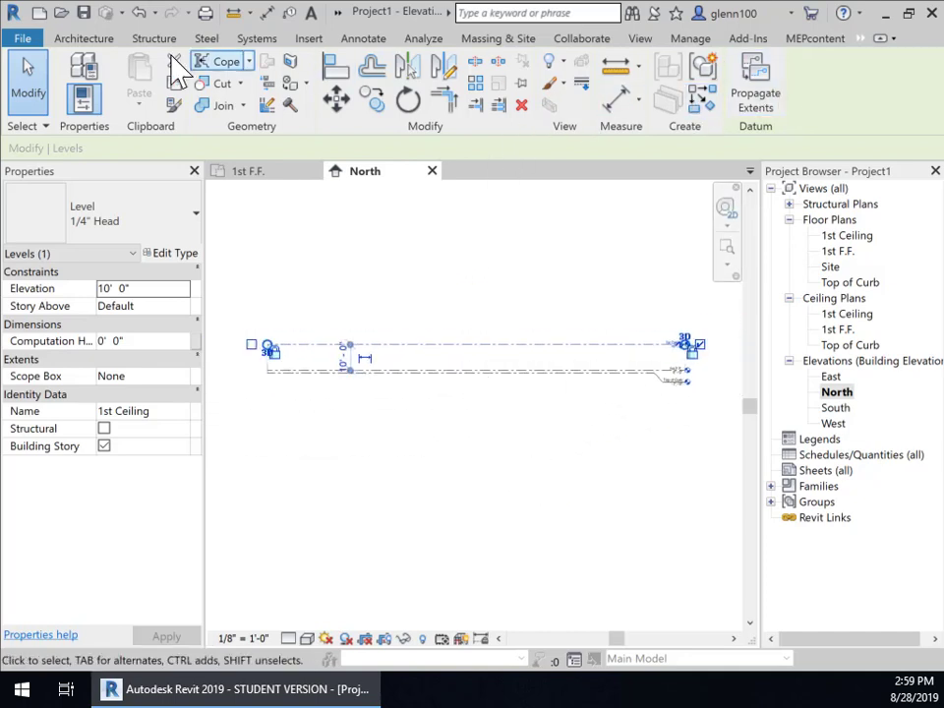
{"action": "left_click", "coordinate": [85, 39]}
{"action": "left_click", "coordinate": [801, 74]}
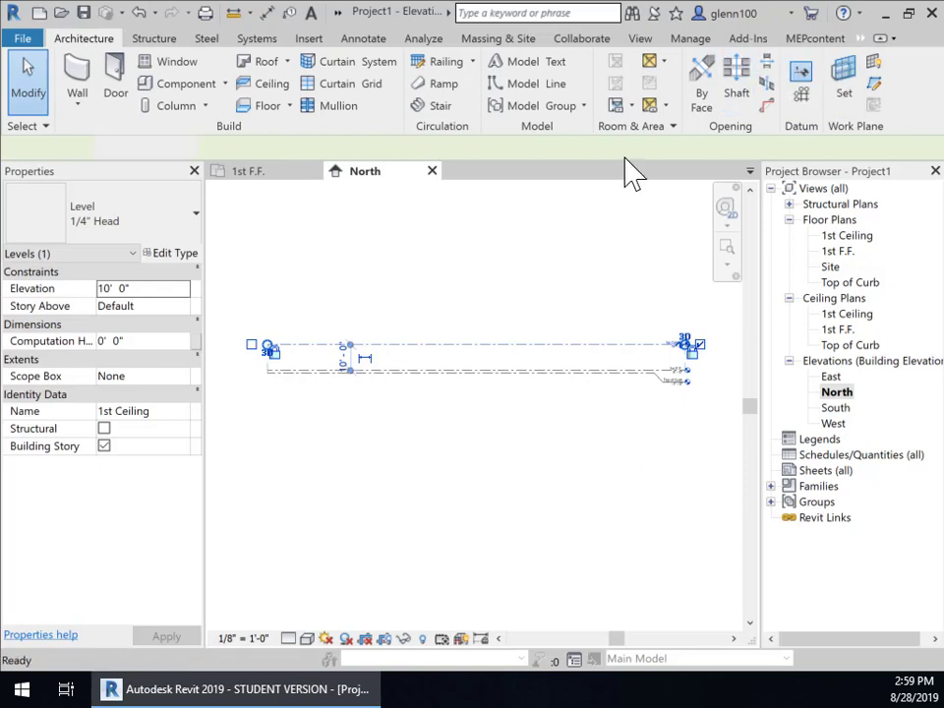
{"action": "left_click", "coordinate": [265, 325]}
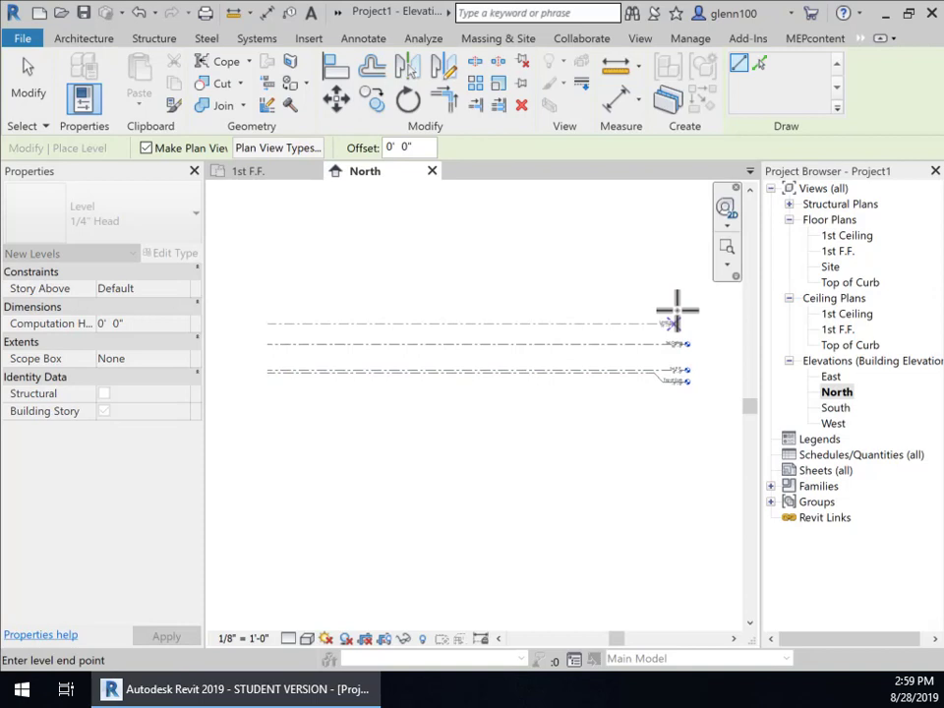
{"action": "left_click", "coordinate": [681, 320]}
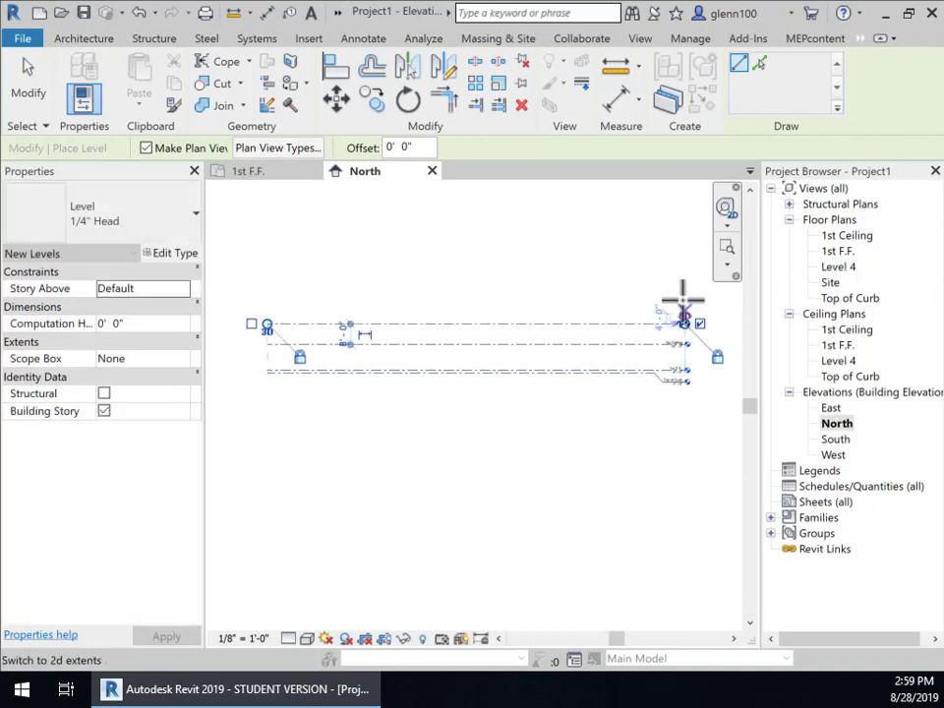
{"action": "left_click", "coordinate": [267, 305]}
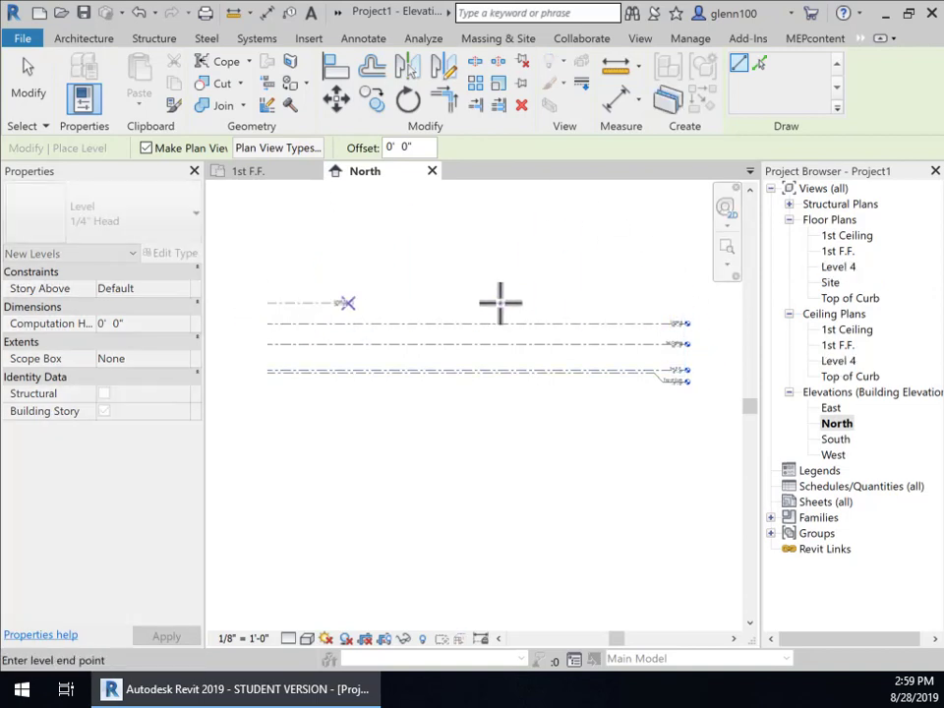
{"action": "left_click", "coordinate": [679, 290]}
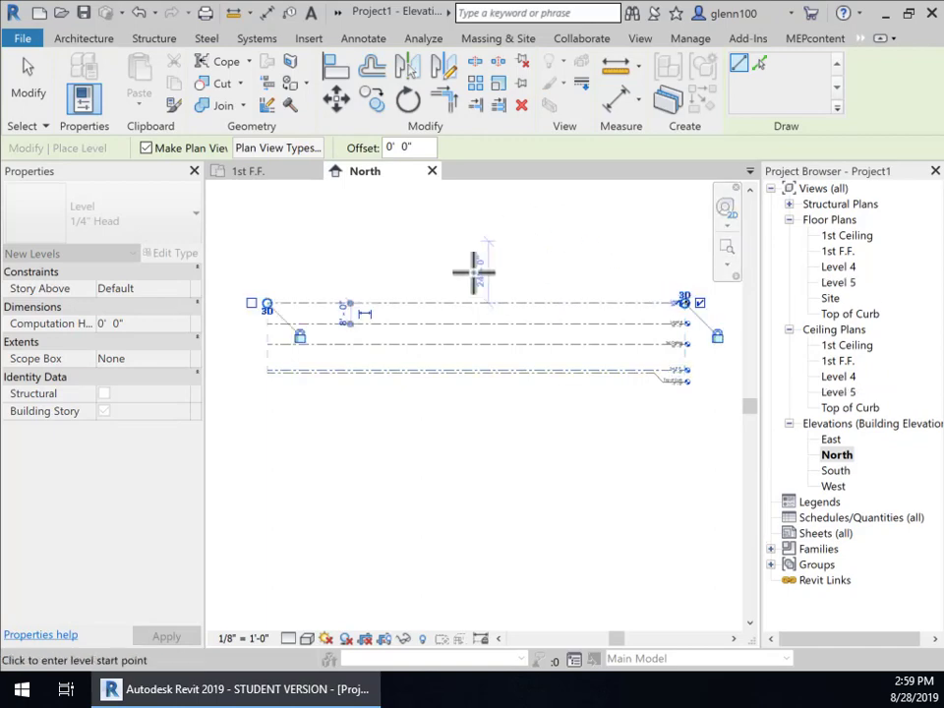
{"action": "key", "text": "Escape"}
{"action": "key", "text": "Escape"}
Step: Rename the level directly above 1st Ceiling as Top of Roof, together with its corresponding views
{"action": "scroll", "coordinate": [713, 374], "scroll_direction": "up", "scroll_amount": 6}
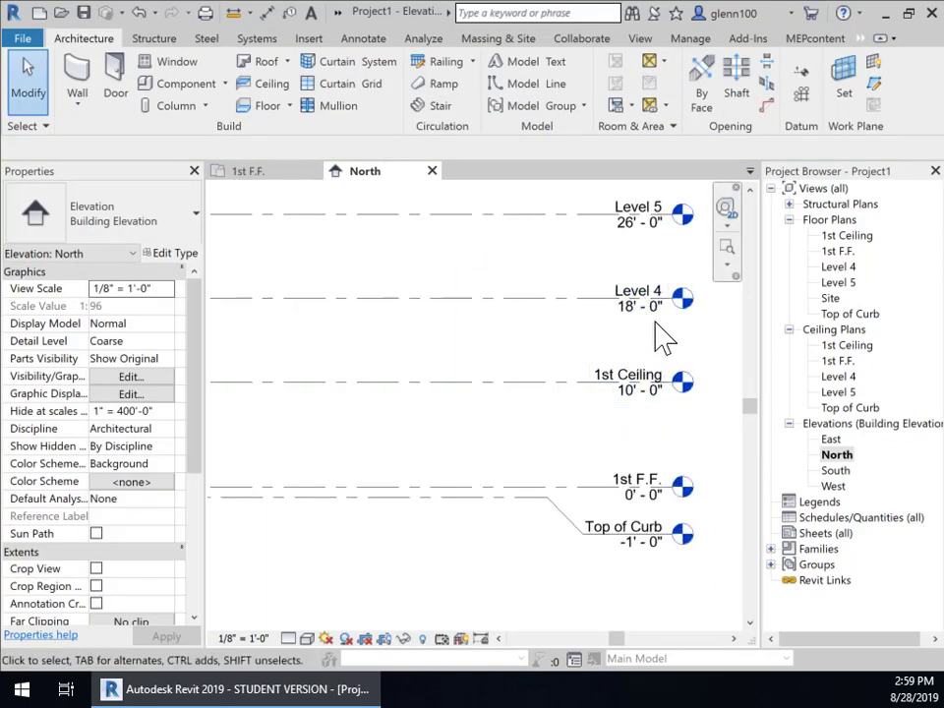
{"action": "scroll", "coordinate": [669, 319], "scroll_direction": "up", "scroll_amount": 3}
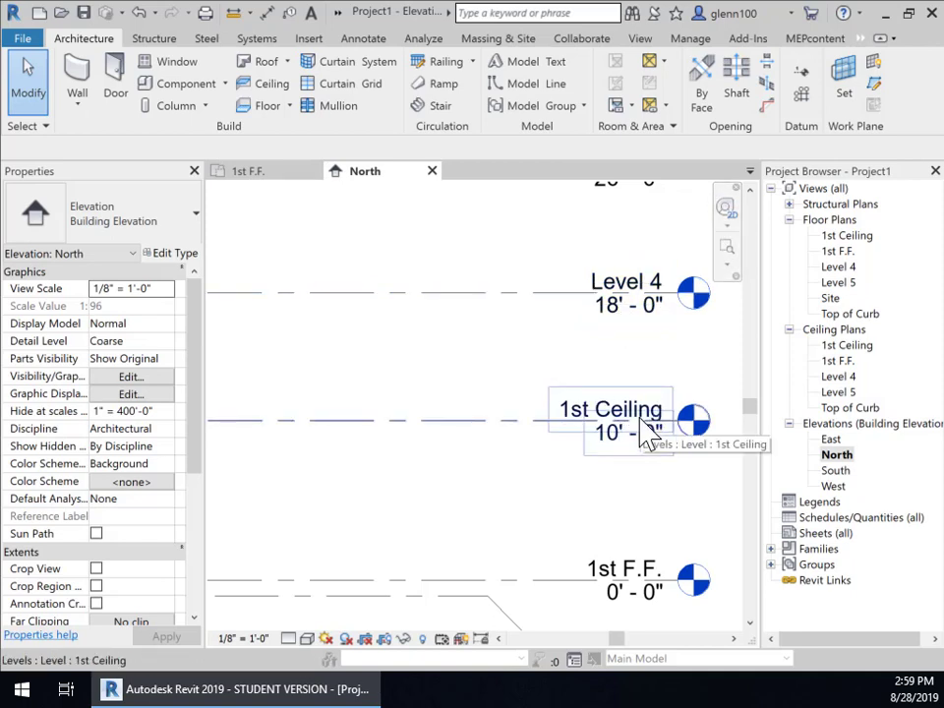
{"action": "left_click", "coordinate": [620, 285]}
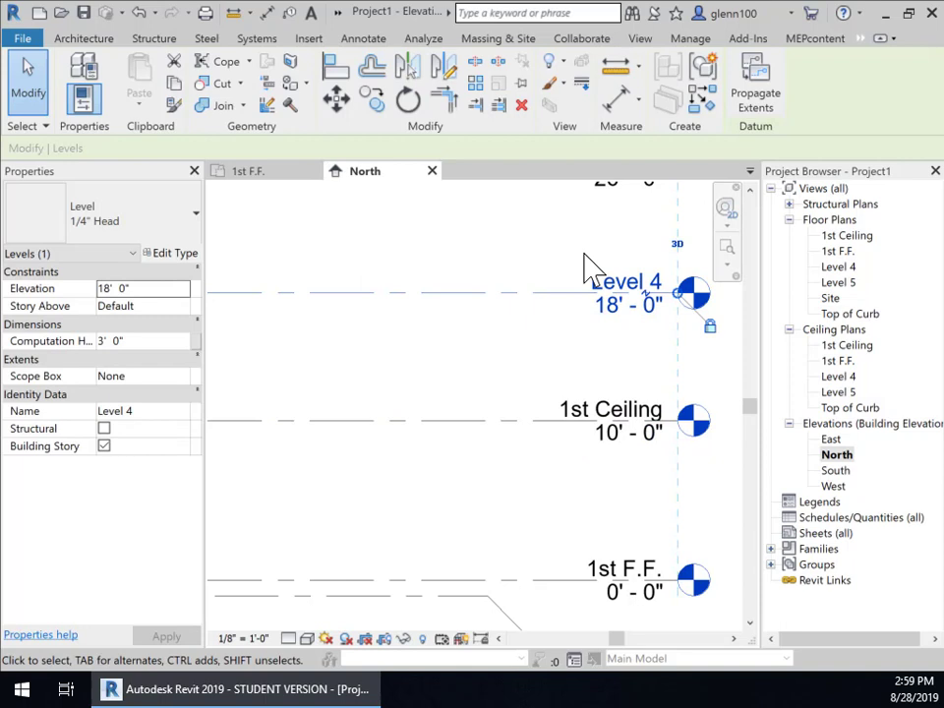
{"action": "left_click", "coordinate": [608, 279]}
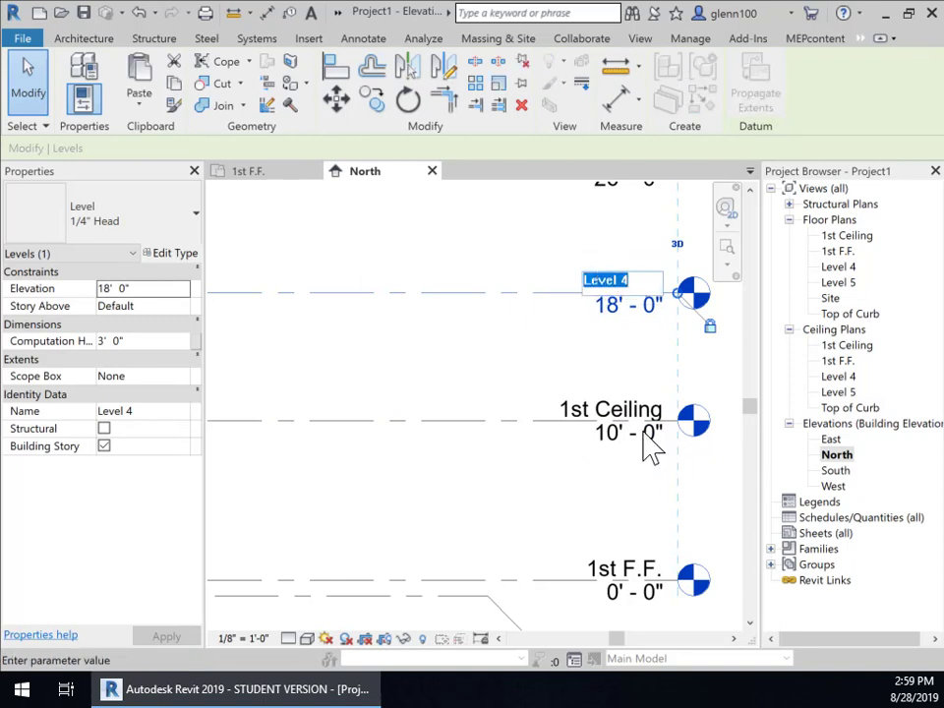
{"action": "type", "text": "T"}
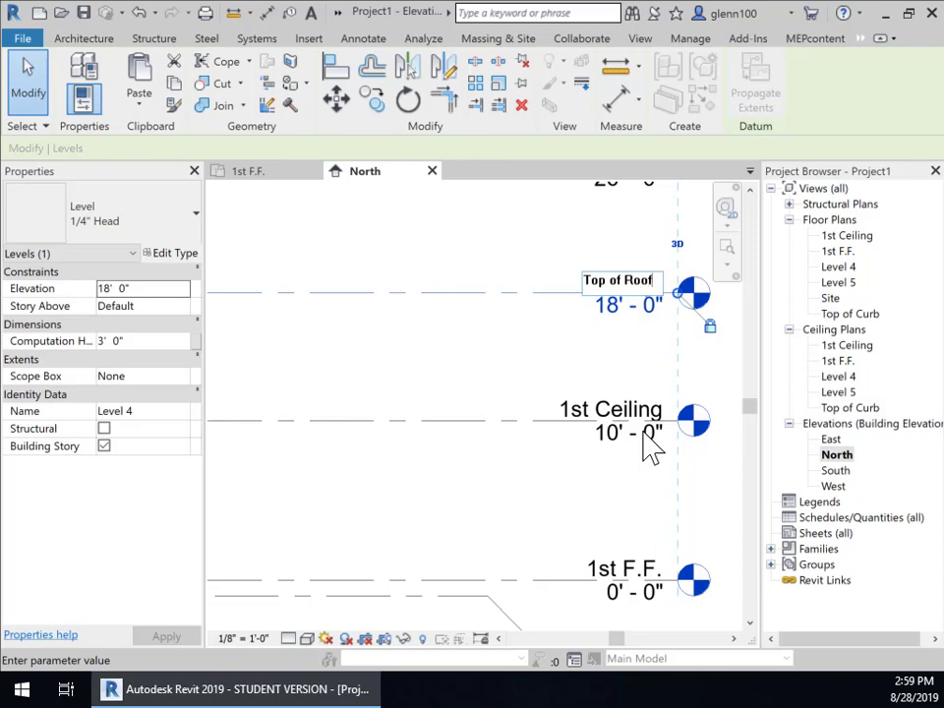
{"action": "type", "text": "op of Roof"}
{"action": "key", "text": "Return"}
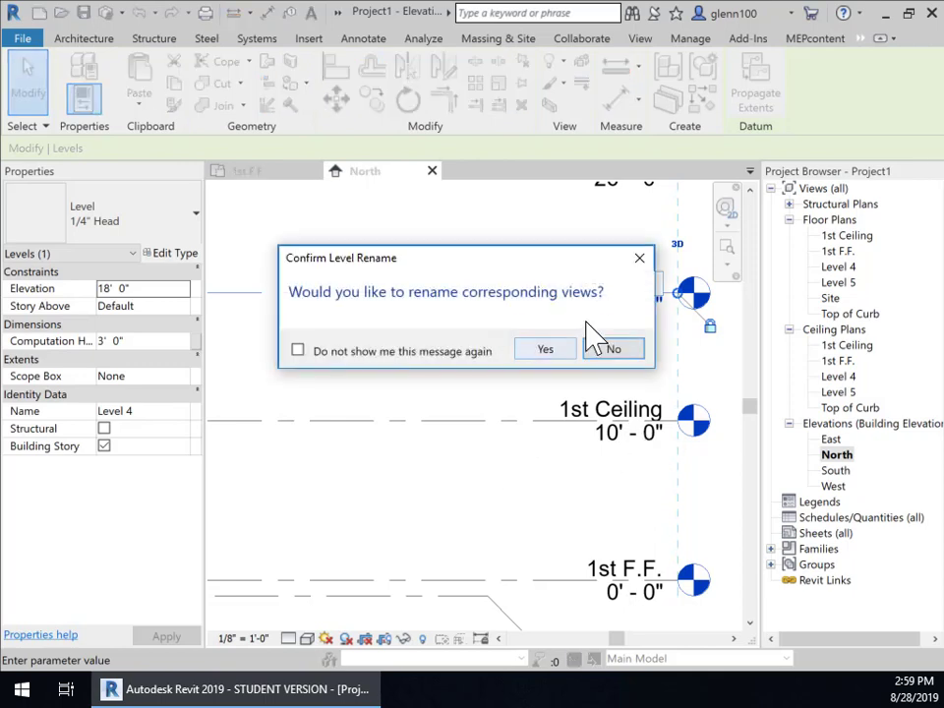
{"action": "left_click", "coordinate": [545, 350]}
Step: Set the elevation of the Top of Roof level to 15'
{"action": "left_click", "coordinate": [623, 307]}
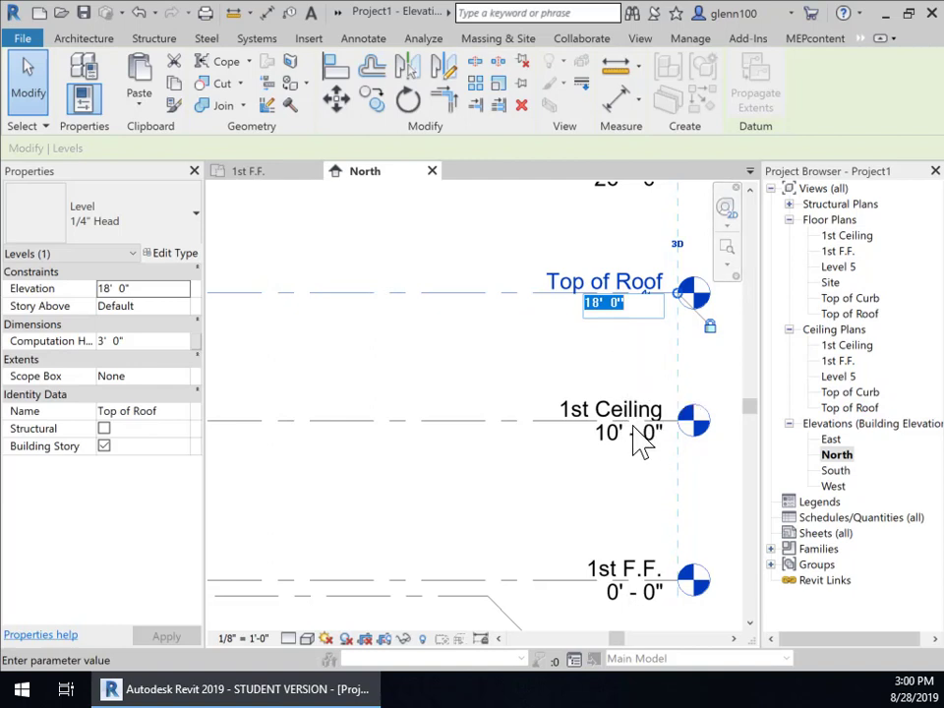
{"action": "type", "text": "15'"}
{"action": "key", "text": "Return"}
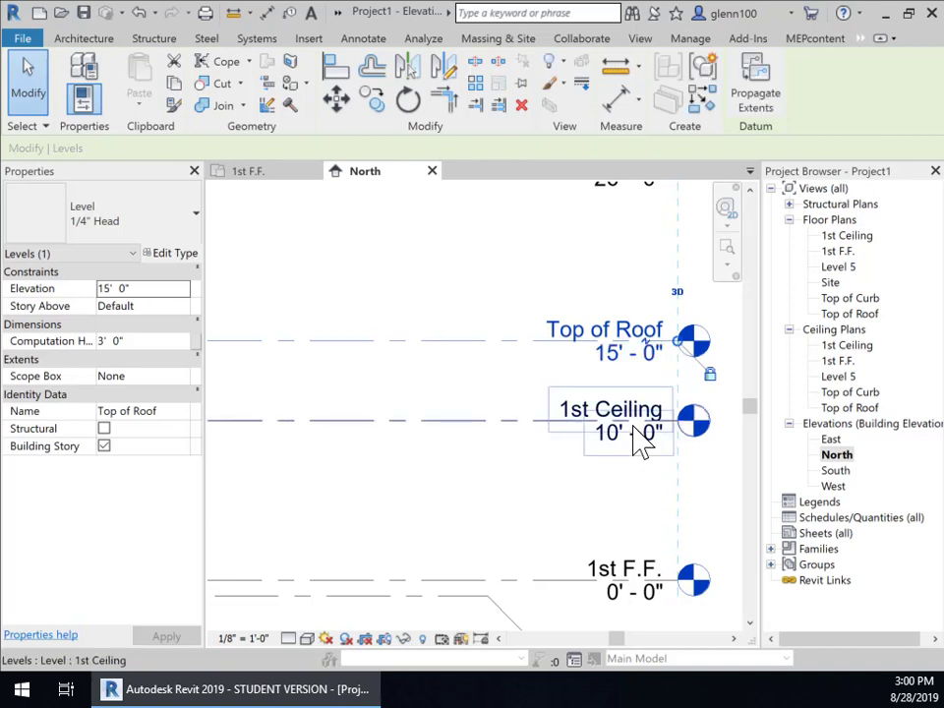
Step: Rename the uppermost level as Top of Parapet, together with its corresponding views
{"action": "scroll", "coordinate": [610, 258], "scroll_direction": "down", "scroll_amount": 1}
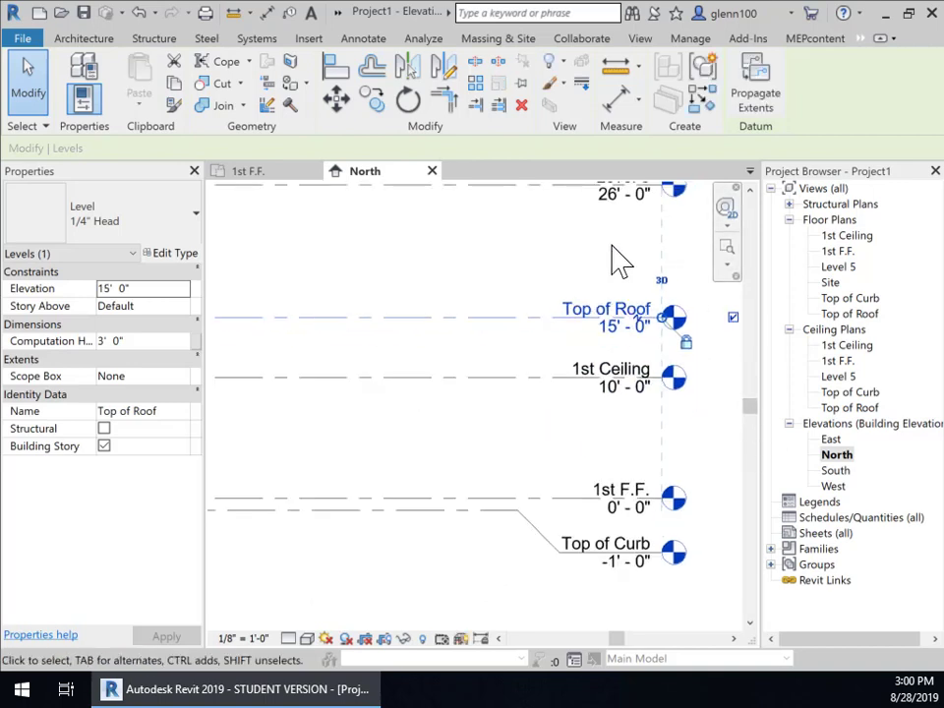
{"action": "middle_click_drag", "start_coordinate": [617, 259], "coordinate": [624, 447]}
{"action": "left_click", "coordinate": [606, 382]}
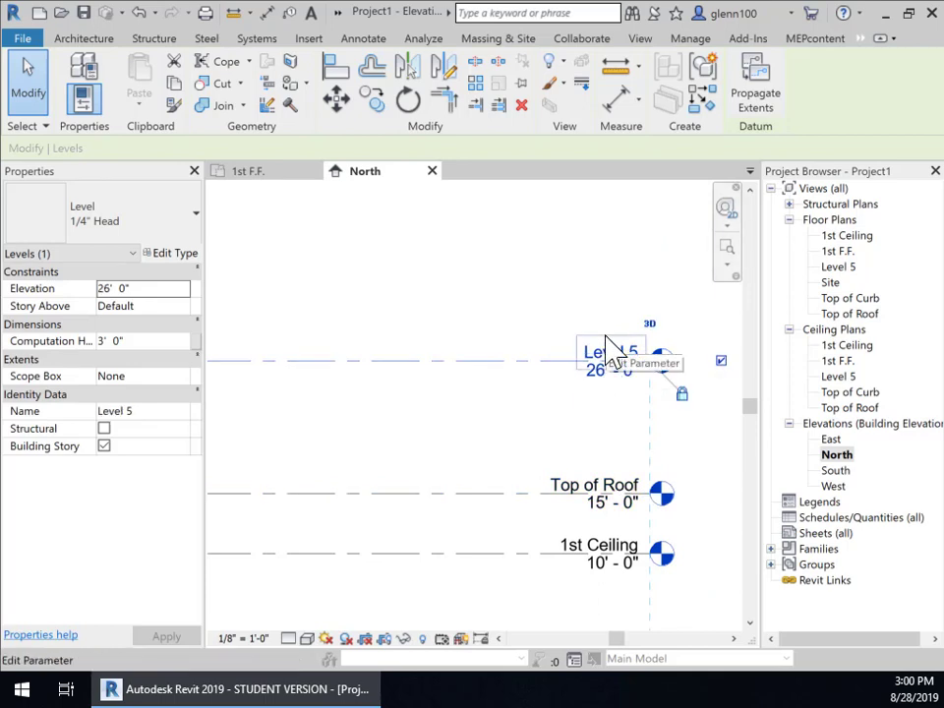
{"action": "left_click", "coordinate": [610, 356]}
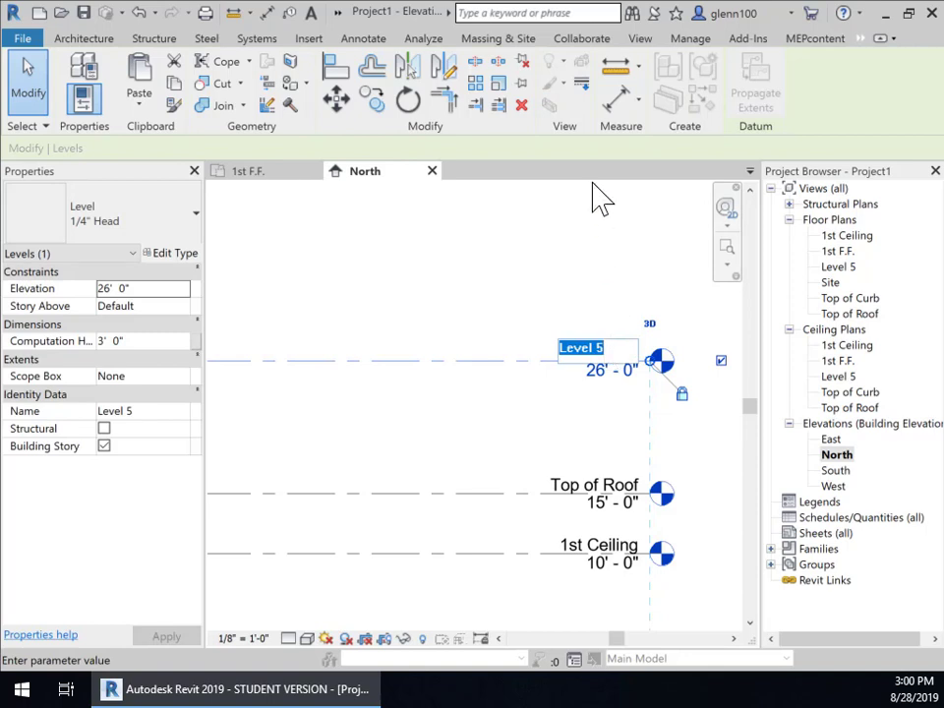
{"action": "type", "text": "Top of"}
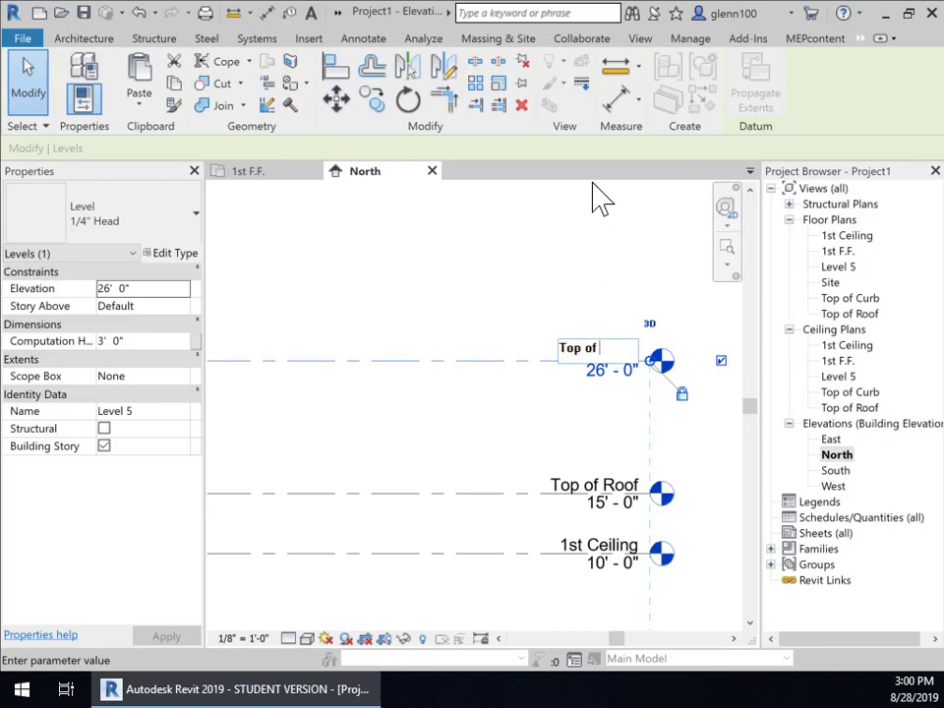
{"action": "type", "text": " Parapet"}
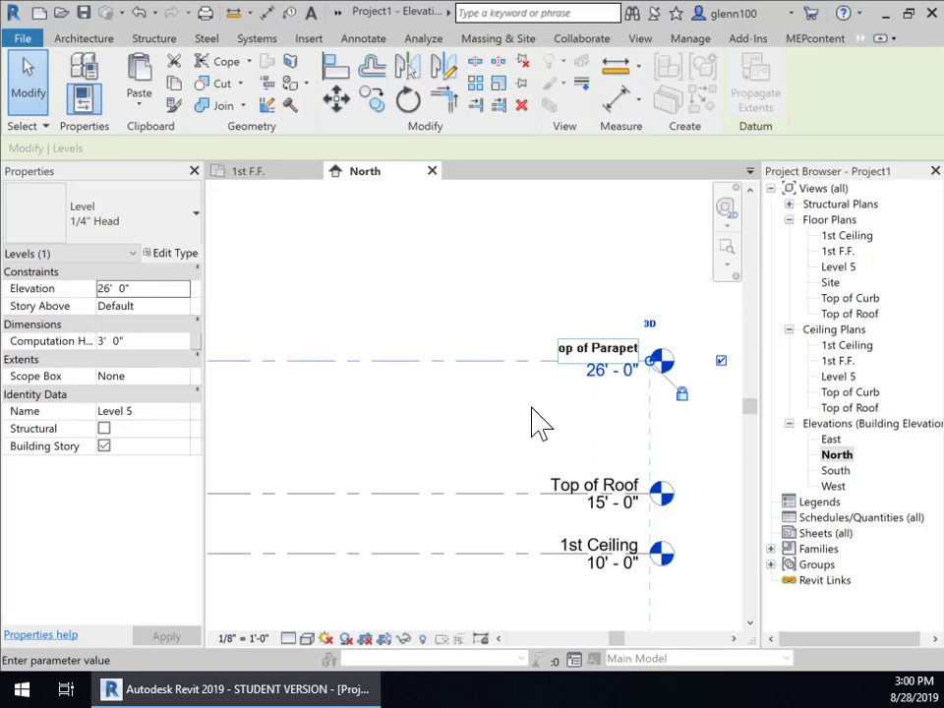
{"action": "left_click", "coordinate": [470, 466]}
{"action": "left_click", "coordinate": [544, 350]}
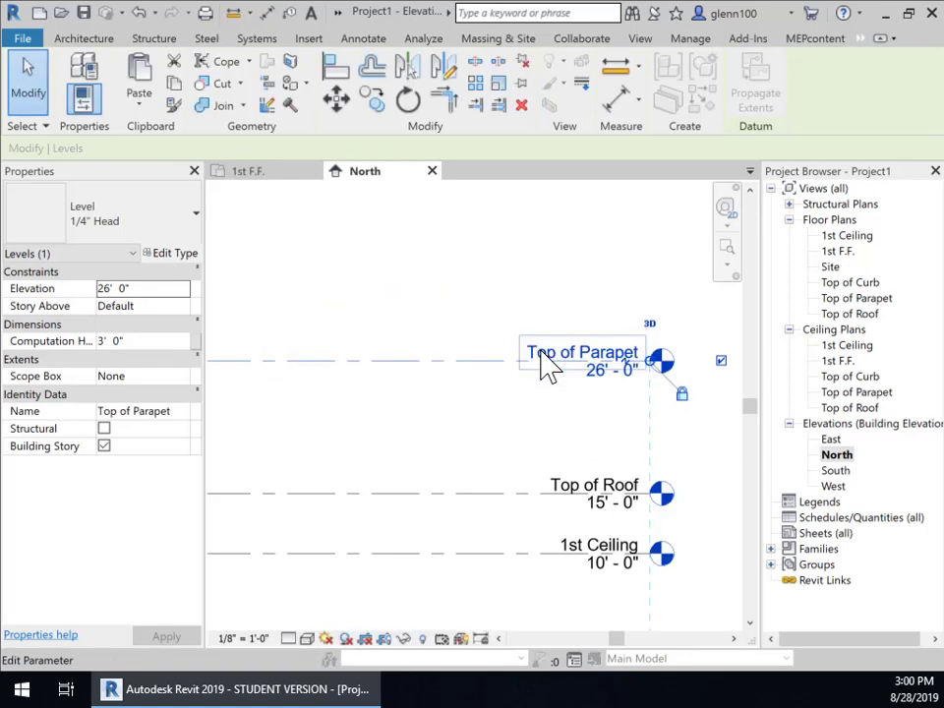
Step: Set the elevation of the Top of Parapet level to 17'
{"action": "left_click", "coordinate": [611, 382]}
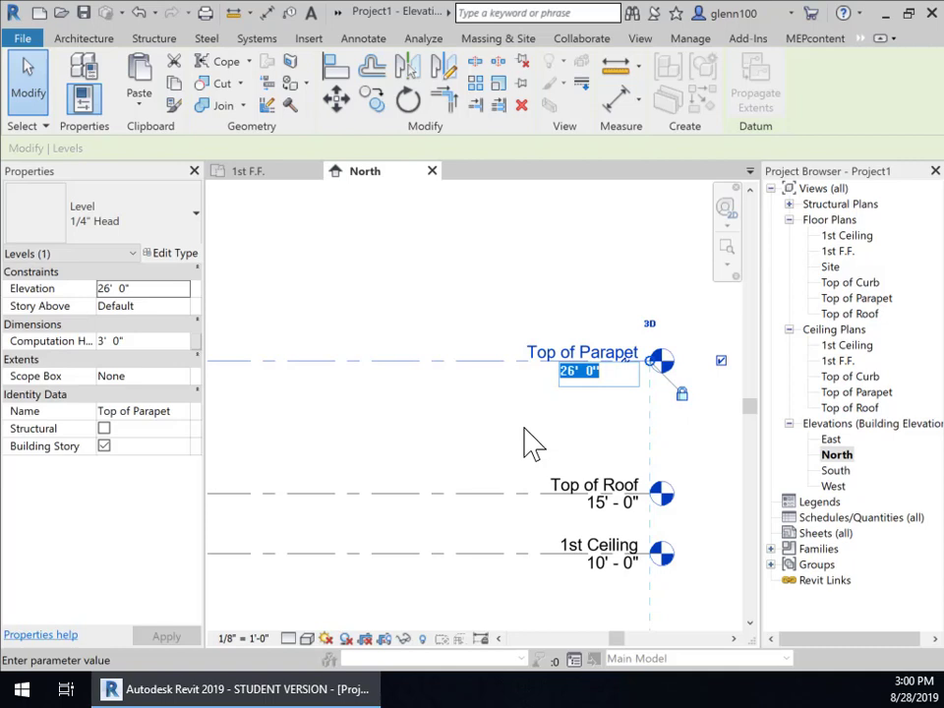
{"action": "type", "text": "17"}
{"action": "key", "text": "Return"}
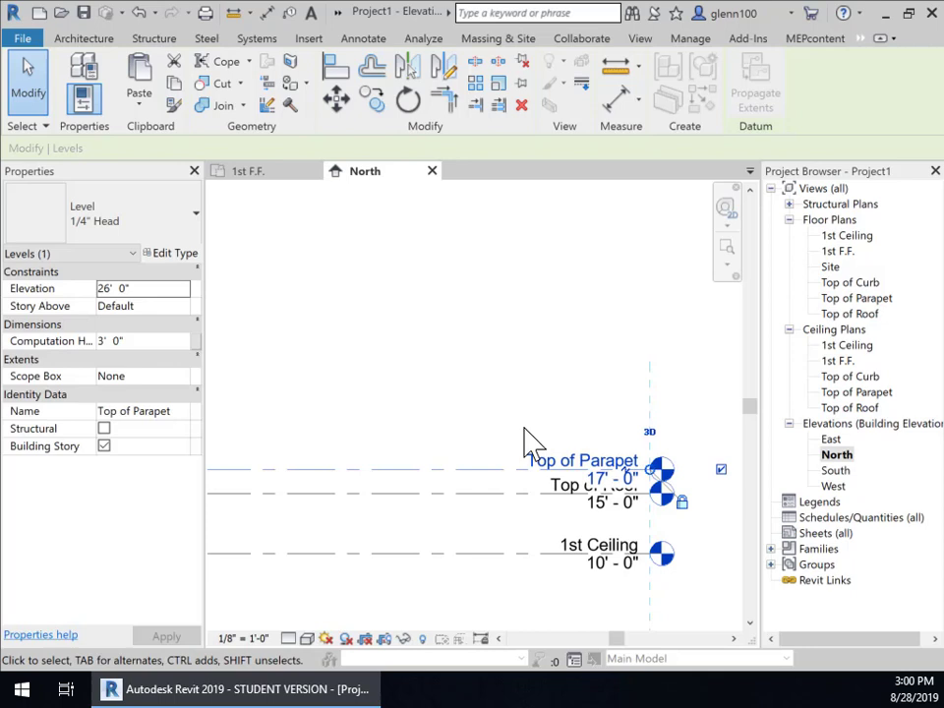
Step: Add an elbow to the Top of Parapet level line and raise its head clear of the Top of Roof label
{"action": "left_click", "coordinate": [627, 474]}
{"action": "left_click_drag", "start_coordinate": [628, 496], "coordinate": [483, 470]}
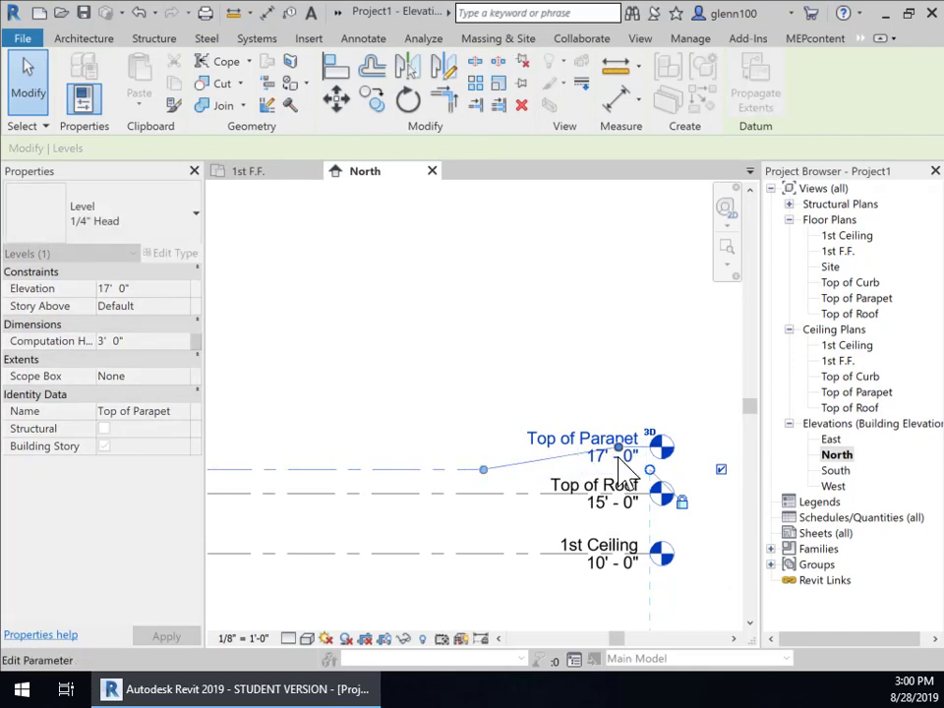
{"action": "left_click_drag", "start_coordinate": [628, 453], "coordinate": [507, 441]}
{"action": "left_click", "coordinate": [416, 389]}
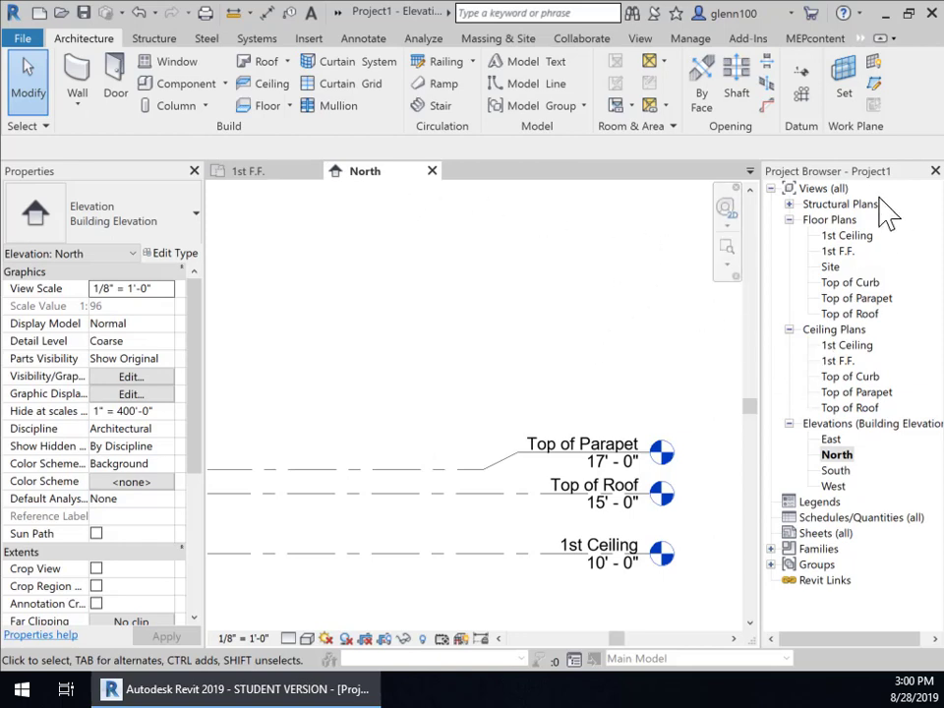
Step: In the Site floor plan, create a toposurface from four corner points placed at absolute elevation 0' 0" between the elevation markers
{"action": "double_click", "coordinate": [831, 267]}
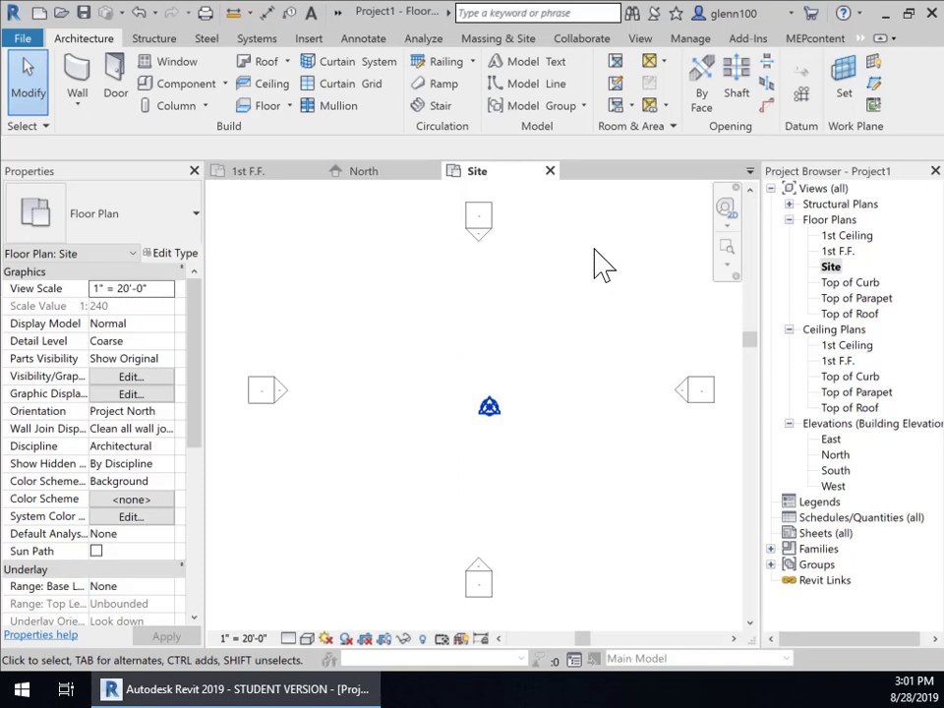
{"action": "left_click", "coordinate": [498, 39]}
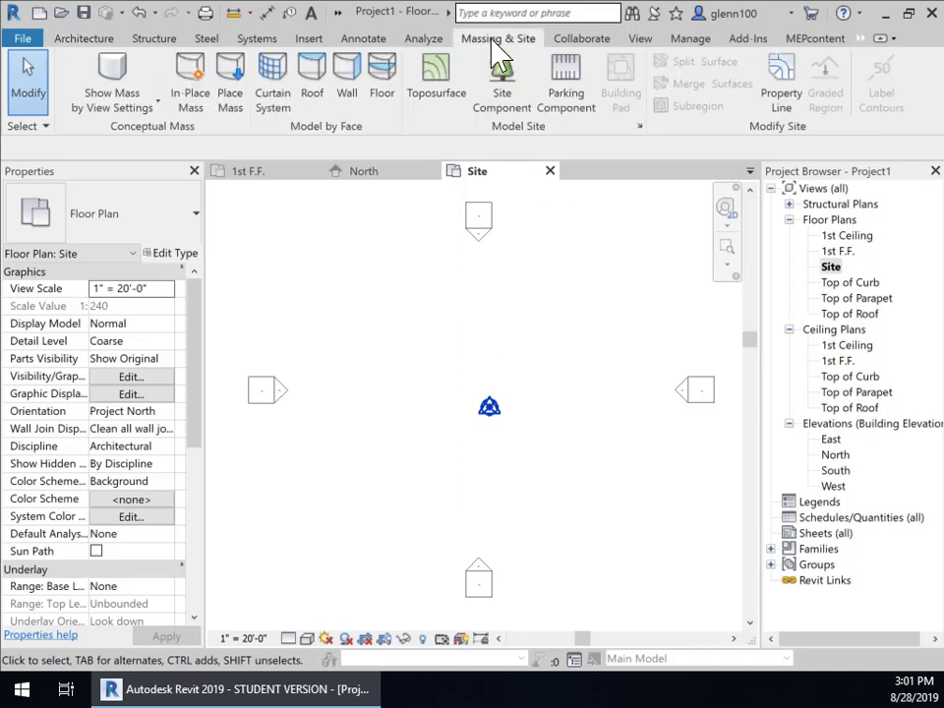
{"action": "left_click", "coordinate": [435, 83]}
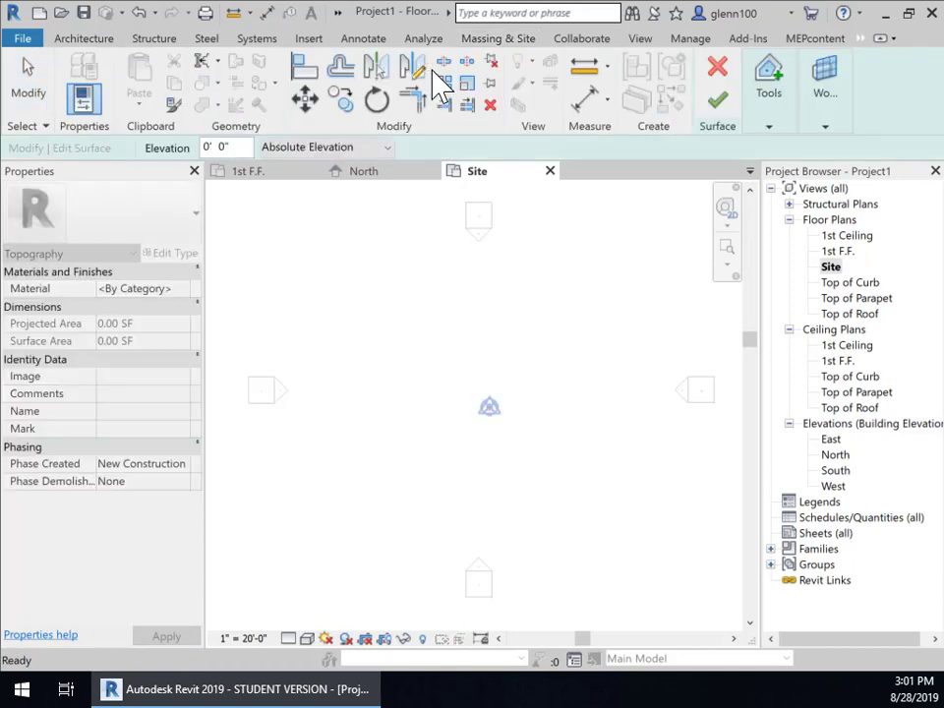
{"action": "left_click", "coordinate": [770, 126]}
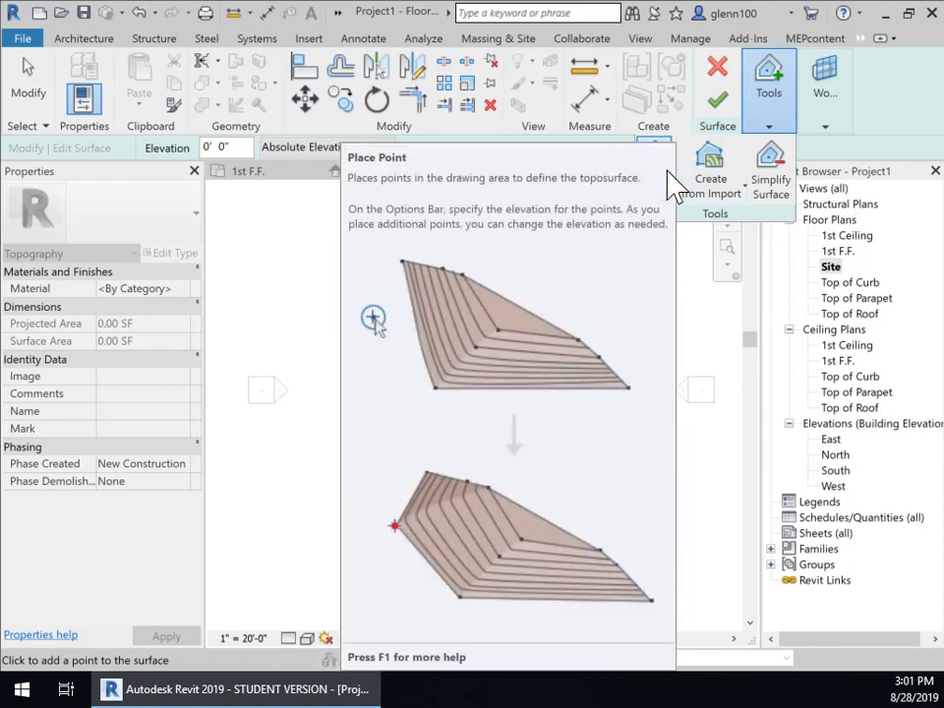
{"action": "left_click", "coordinate": [660, 173]}
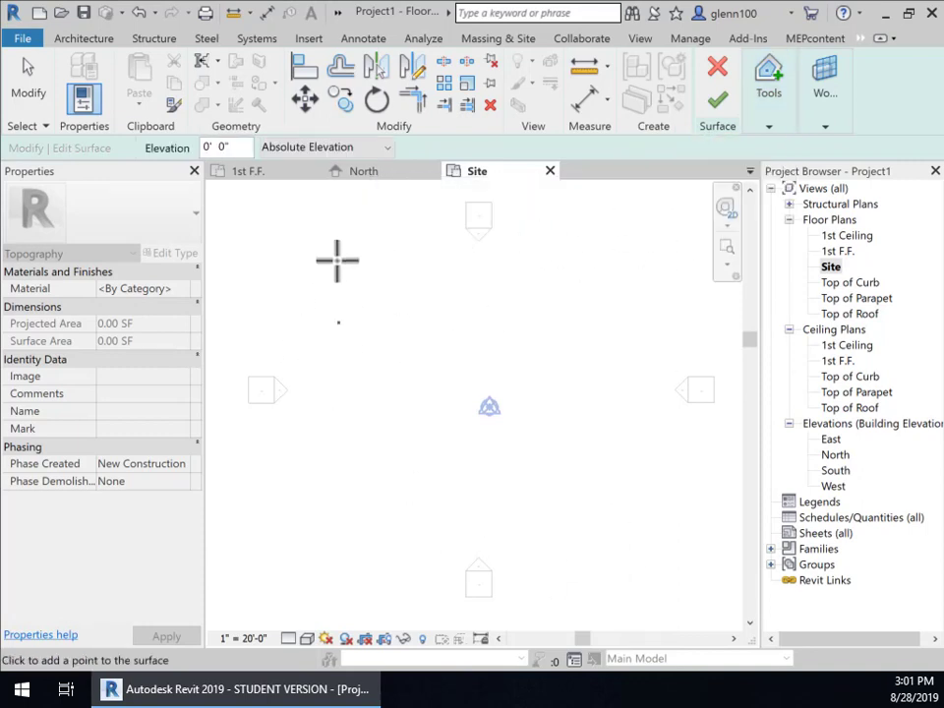
{"action": "left_click", "coordinate": [352, 148]}
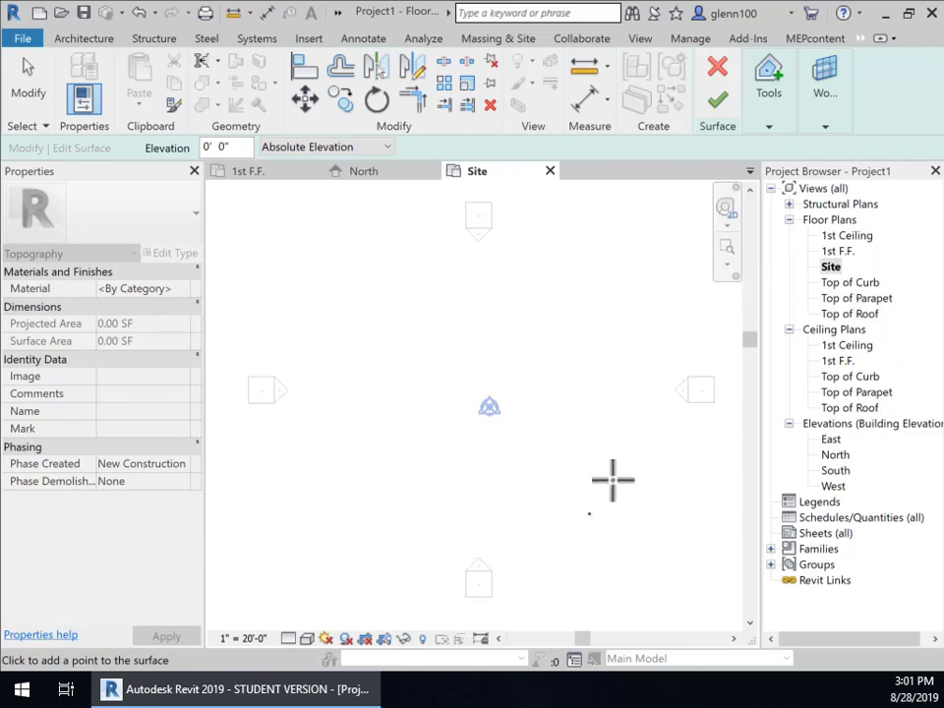
{"action": "left_click", "coordinate": [325, 267]}
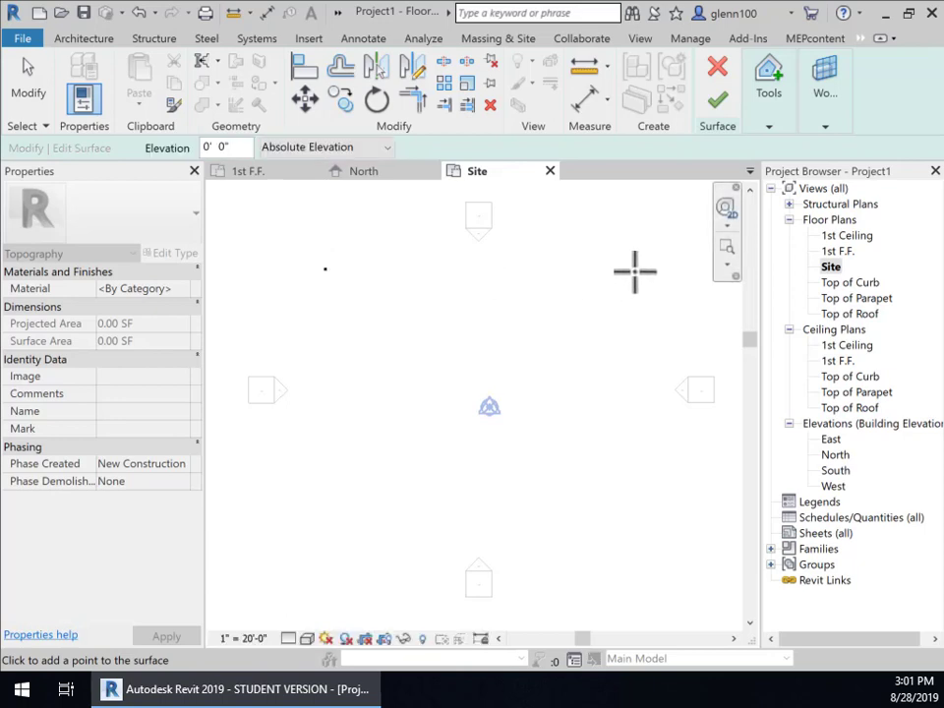
{"action": "left_click", "coordinate": [634, 272]}
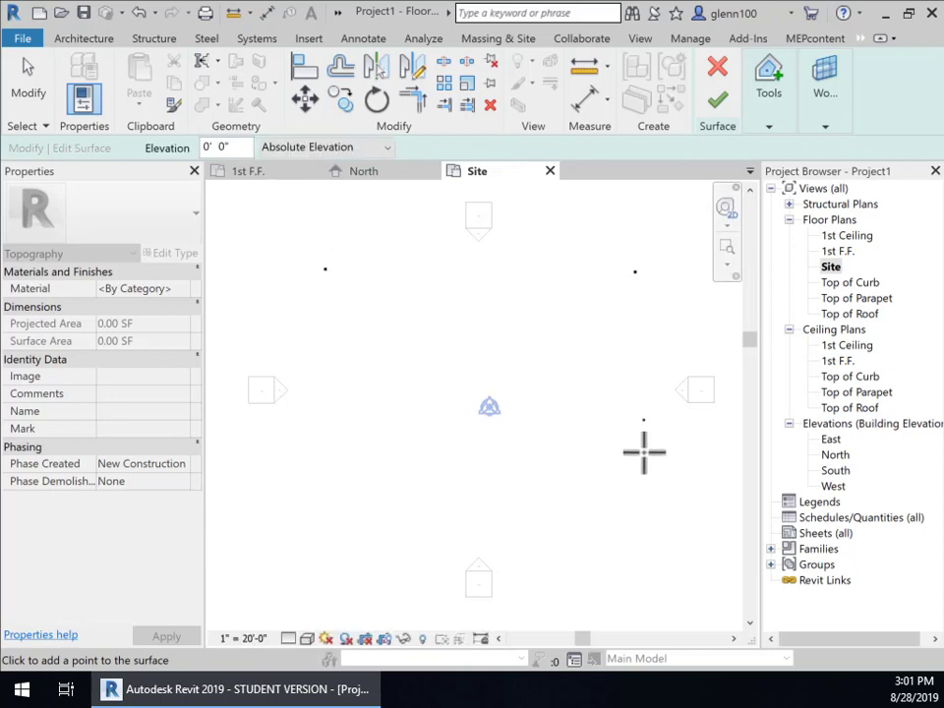
{"action": "left_click", "coordinate": [635, 547]}
{"action": "left_click", "coordinate": [311, 557]}
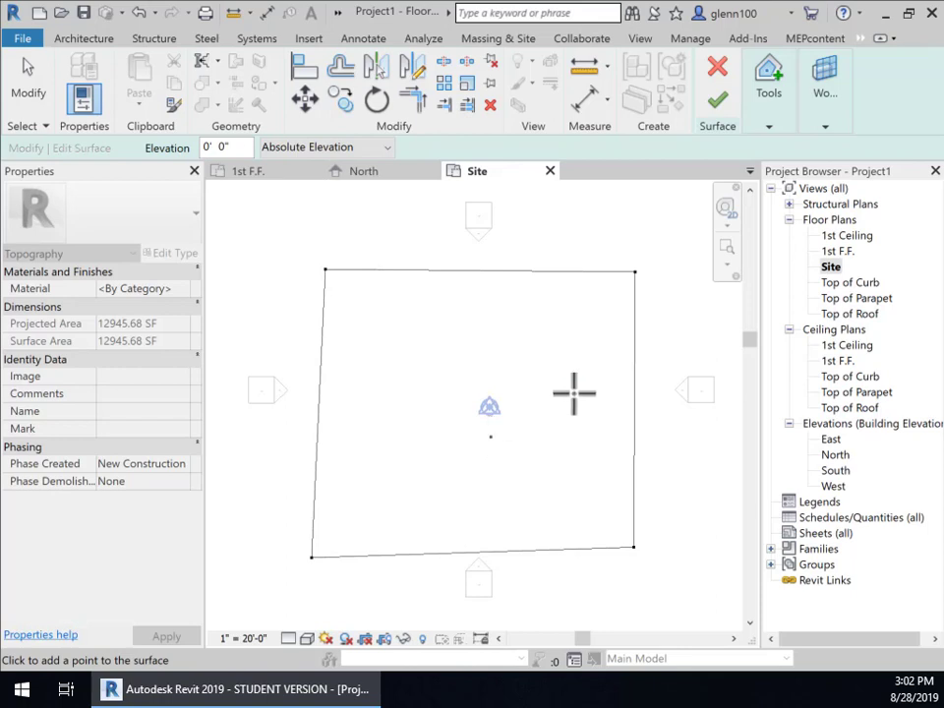
{"action": "left_click", "coordinate": [719, 102]}
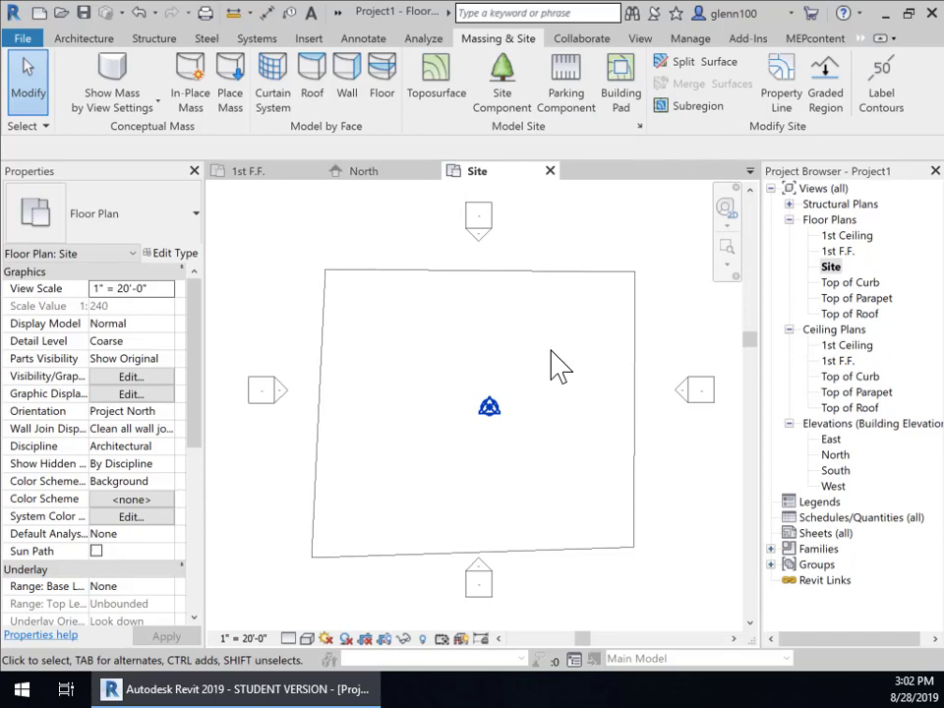
Step: Select the toposurface and, in the North elevation, move it down 1' from the 1st F.F. level to Top of Curb
{"action": "left_click", "coordinate": [638, 399]}
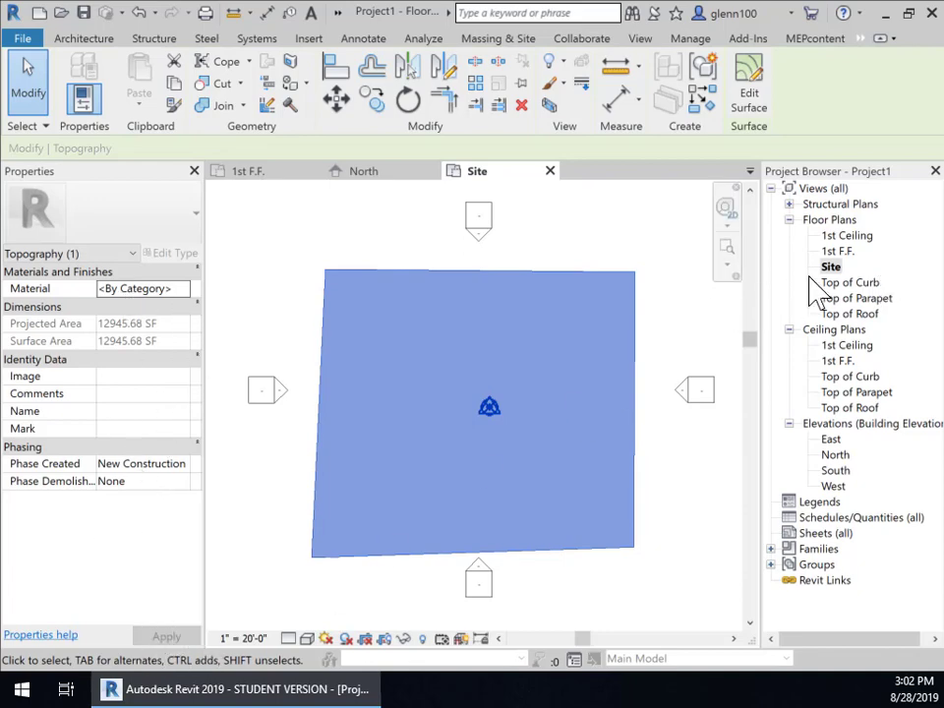
{"action": "left_click", "coordinate": [676, 334]}
{"action": "left_click", "coordinate": [633, 338]}
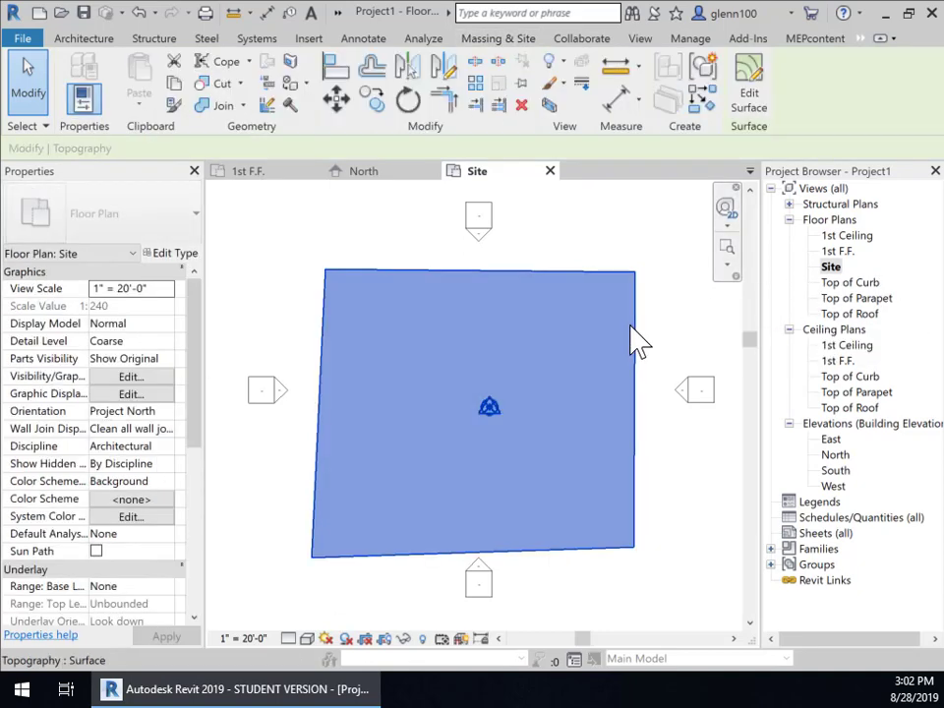
{"action": "double_click", "coordinate": [832, 456]}
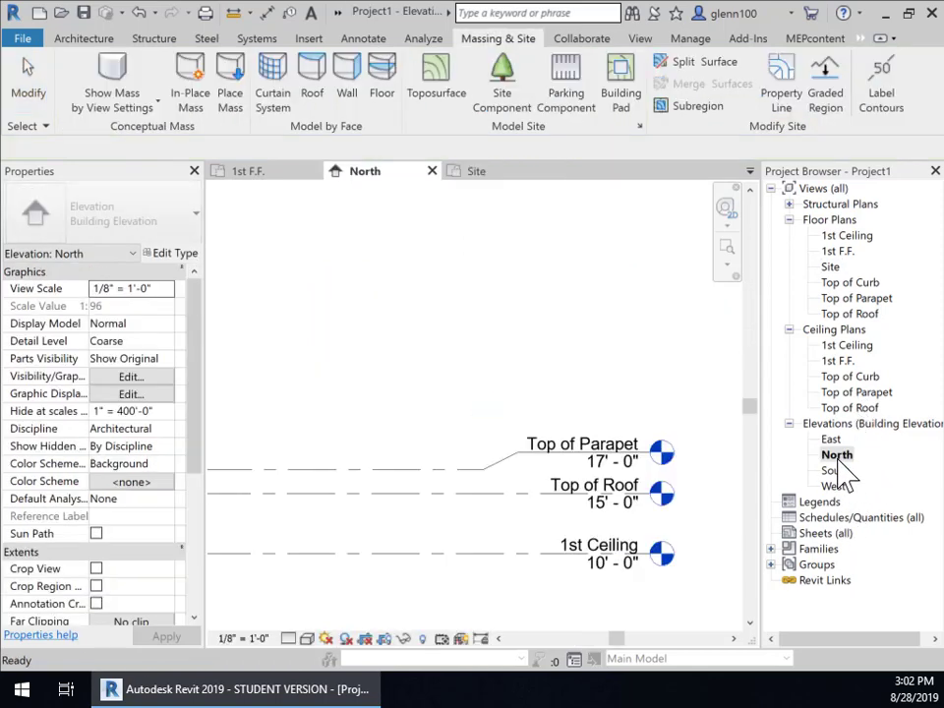
{"action": "scroll", "coordinate": [443, 527], "scroll_direction": "down", "scroll_amount": 2}
{"action": "middle_click_drag", "start_coordinate": [462, 527], "coordinate": [633, 375]}
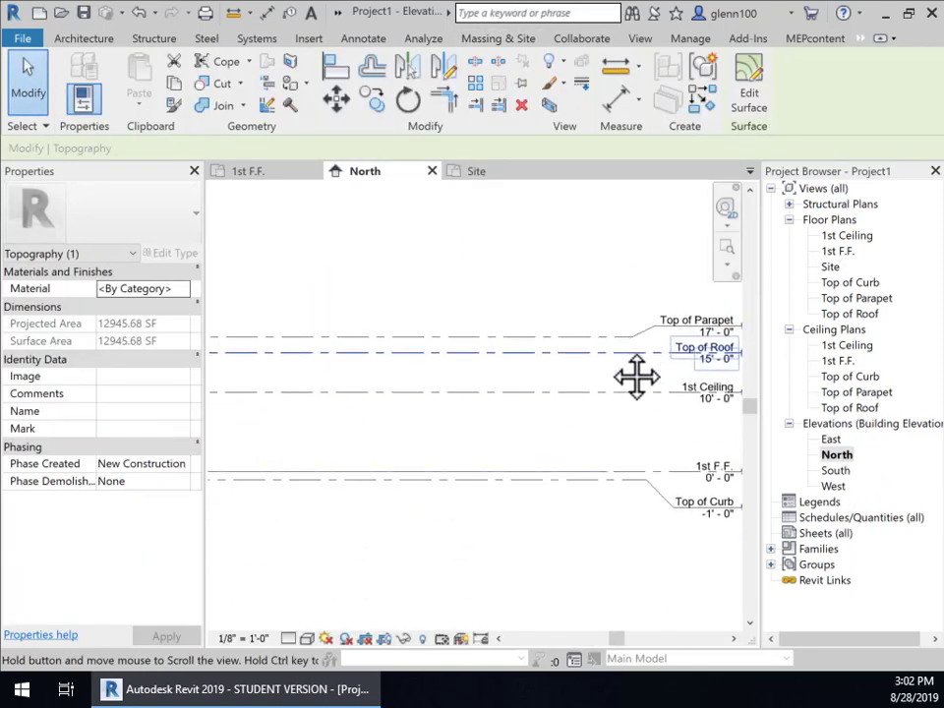
{"action": "scroll", "coordinate": [580, 386], "scroll_direction": "down", "scroll_amount": 1}
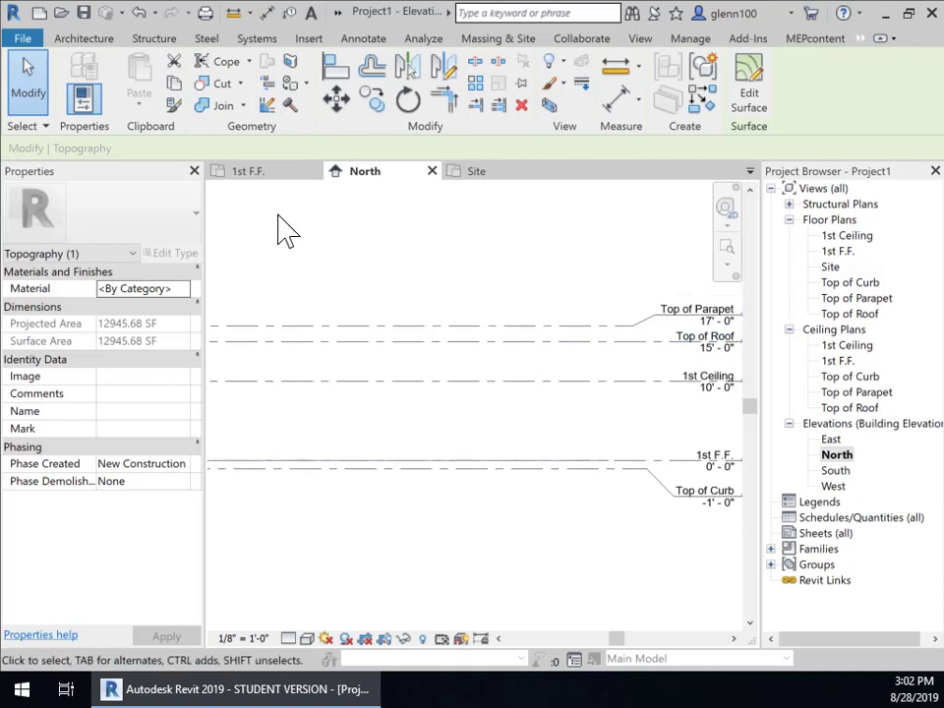
{"action": "left_click", "coordinate": [336, 98]}
{"action": "left_click", "coordinate": [477, 460]}
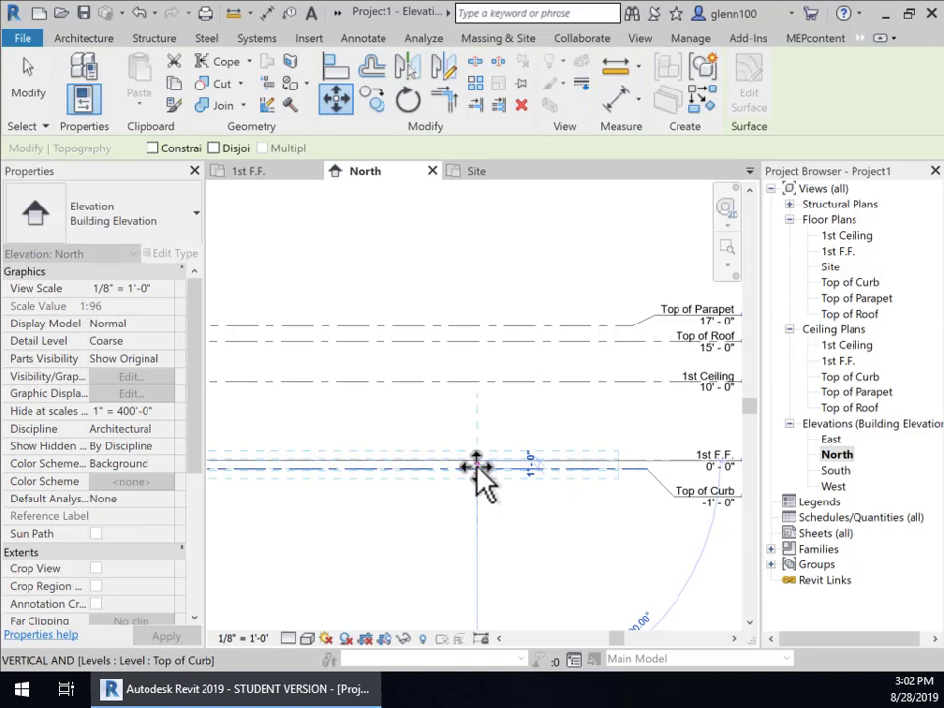
{"action": "left_click", "coordinate": [477, 468]}
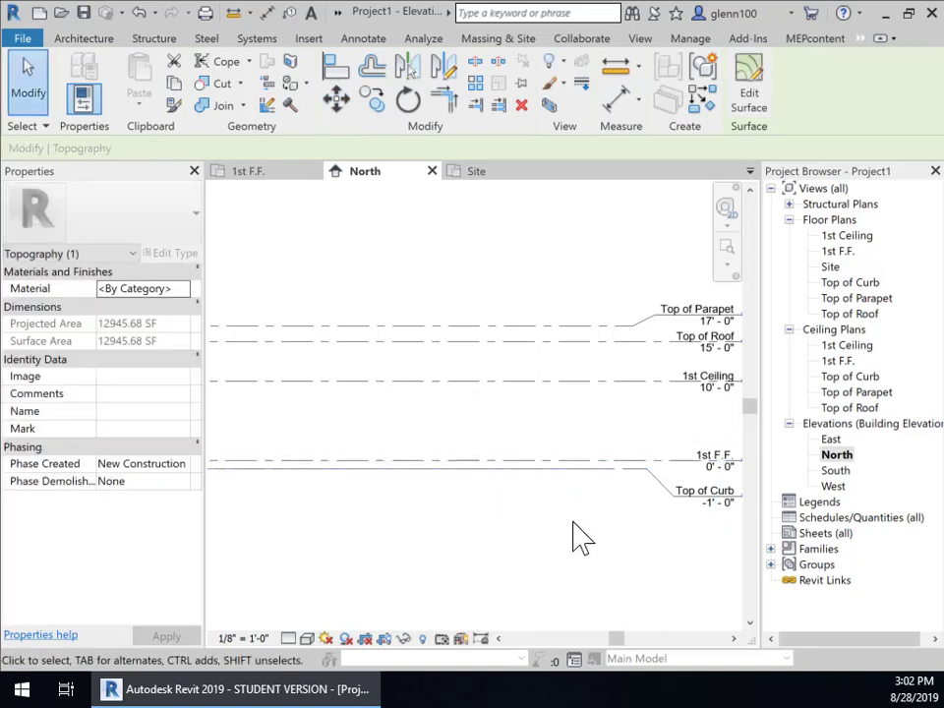
{"action": "left_click", "coordinate": [576, 515]}
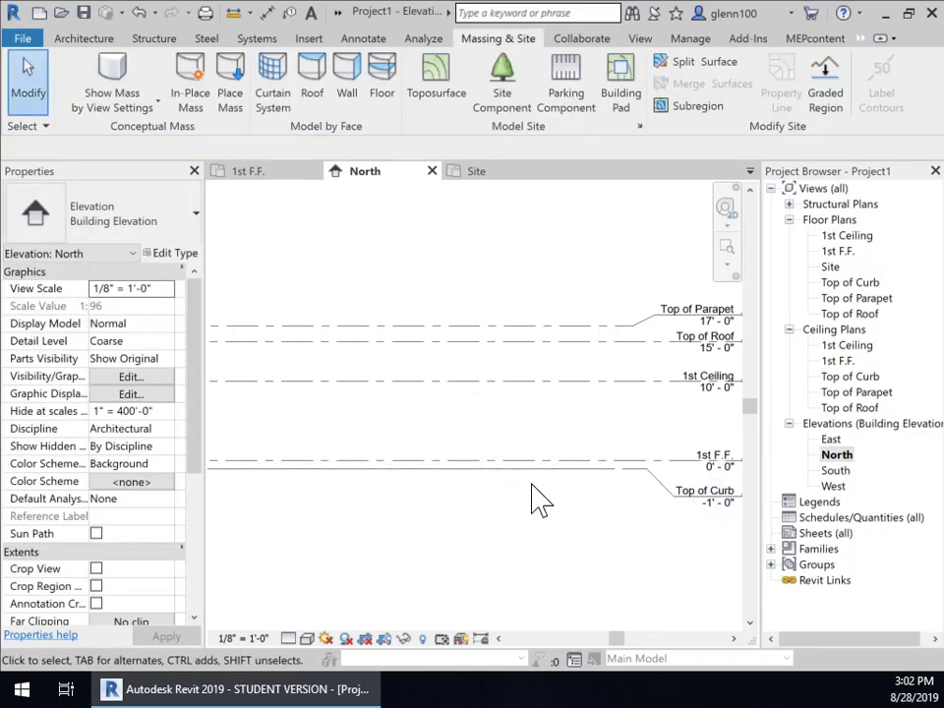
Step: Select the toposurface in the North elevation and open the default 3D view
{"action": "left_click", "coordinate": [532, 469]}
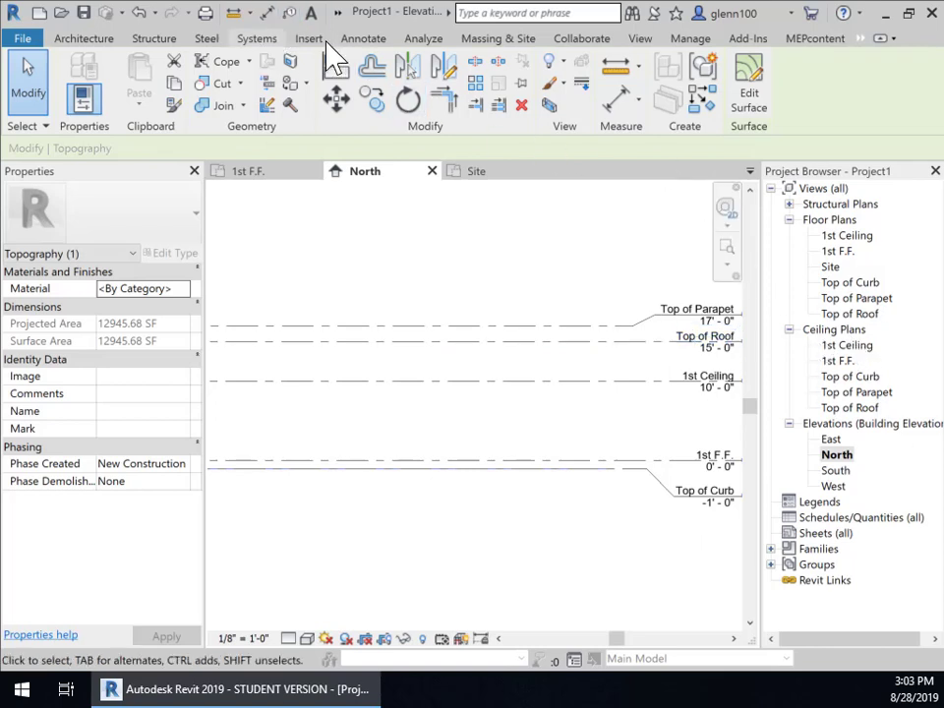
{"action": "left_click", "coordinate": [641, 40]}
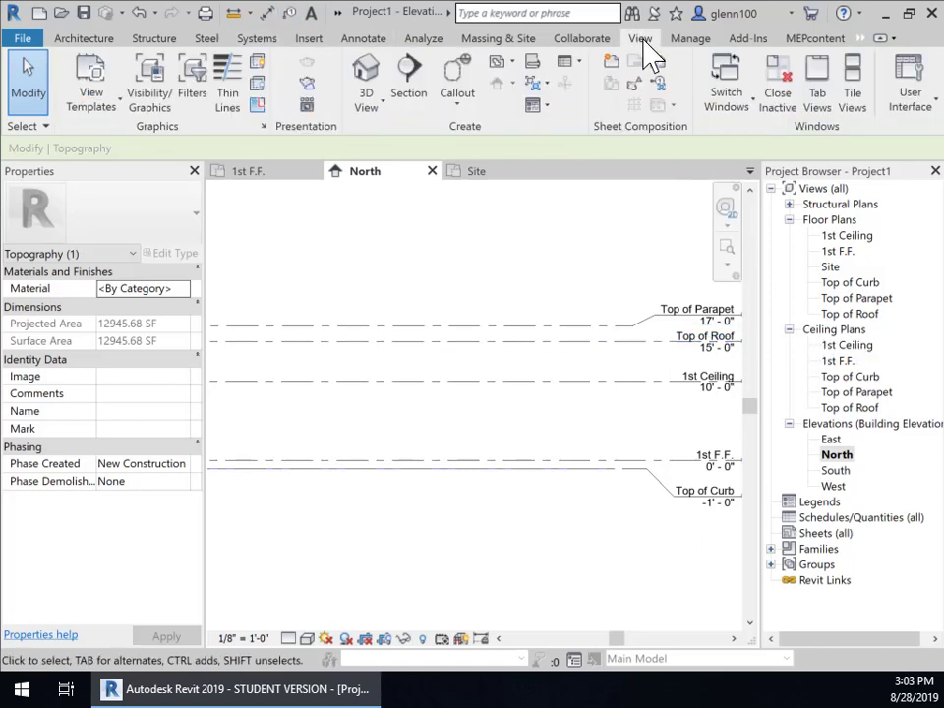
{"action": "left_click", "coordinate": [380, 108]}
{"action": "left_click", "coordinate": [380, 111]}
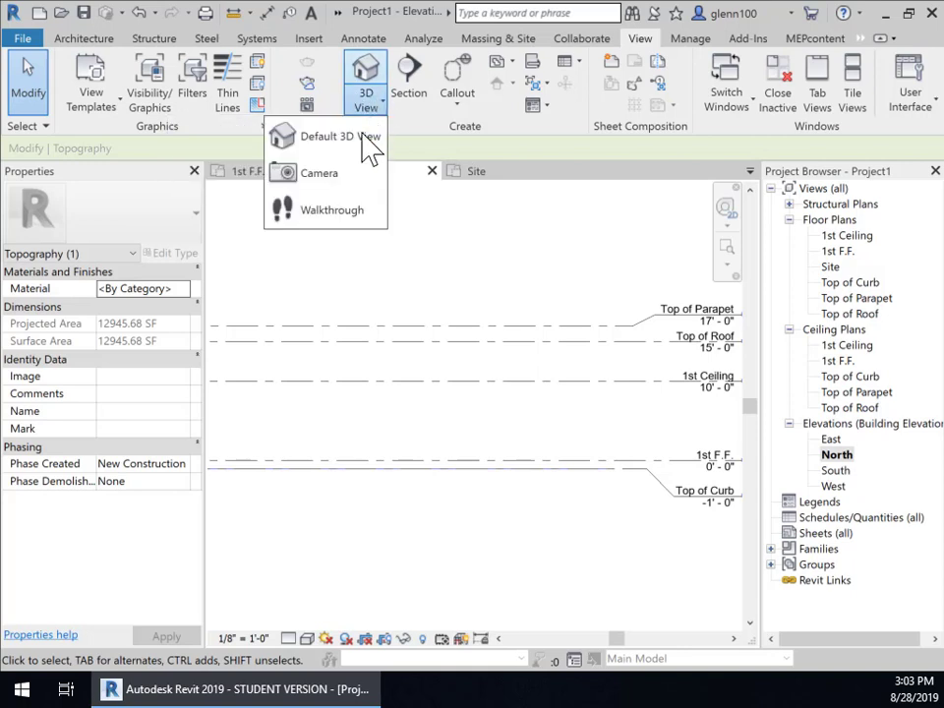
{"action": "left_click", "coordinate": [316, 135]}
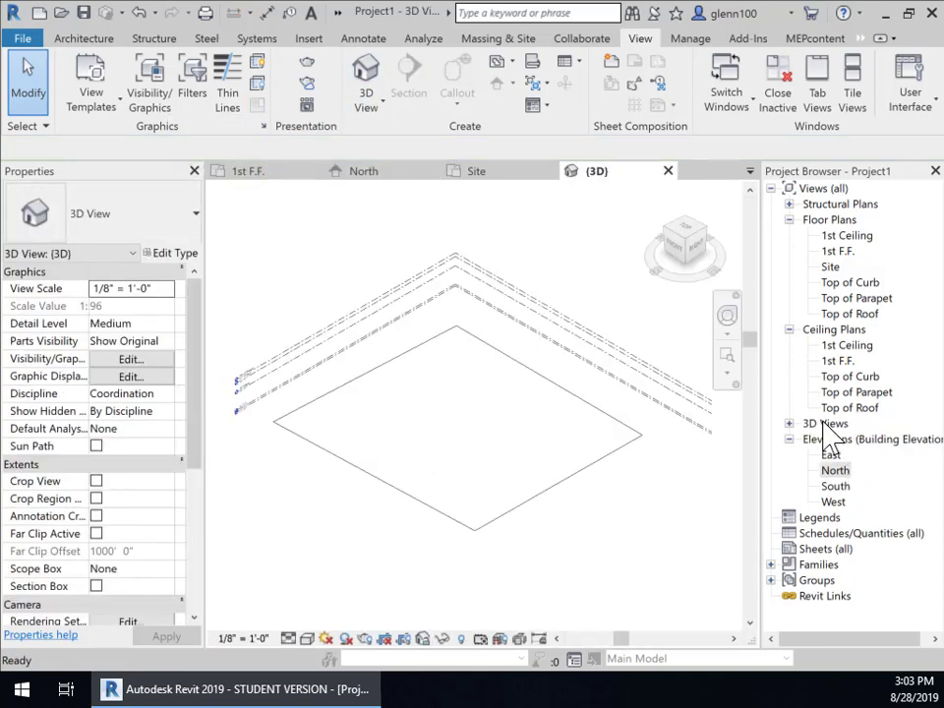
Step: Set the visual style of the 3D view to Shaded and clear the toposurface selection
{"action": "left_click", "coordinate": [590, 467]}
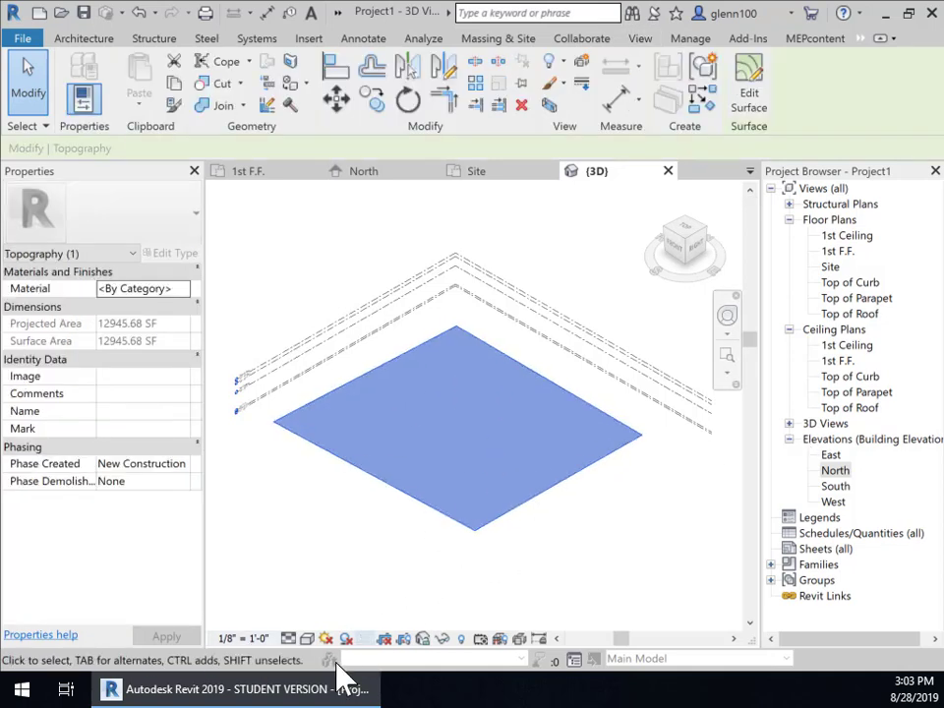
{"action": "left_click", "coordinate": [306, 640]}
{"action": "left_click", "coordinate": [340, 568]}
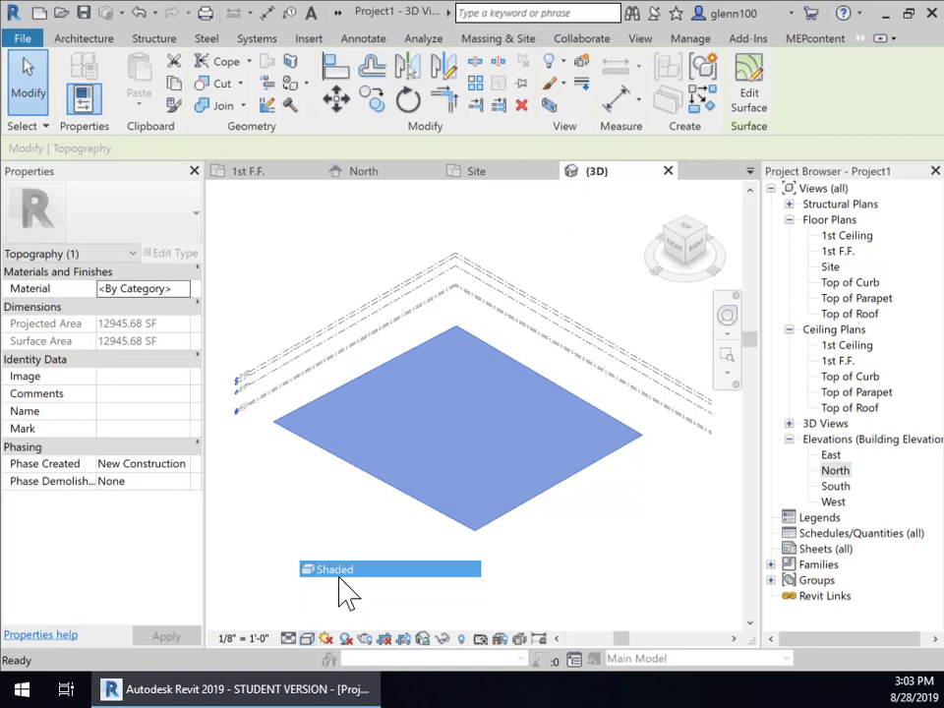
{"action": "left_click", "coordinate": [521, 575]}
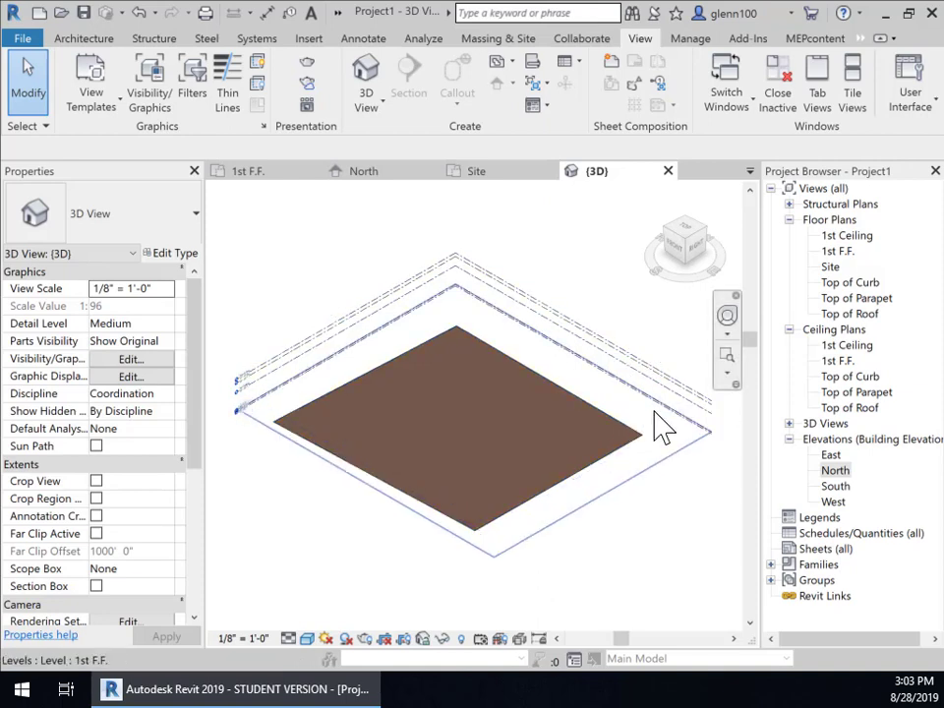
{"action": "left_click", "coordinate": [636, 463]}
{"action": "left_click", "coordinate": [676, 513]}
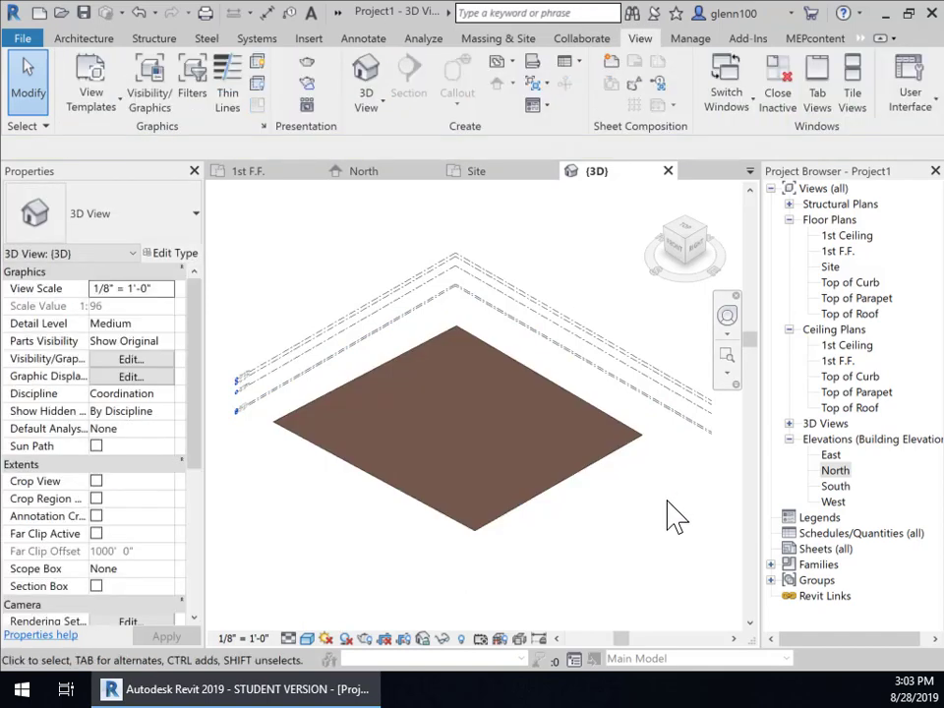